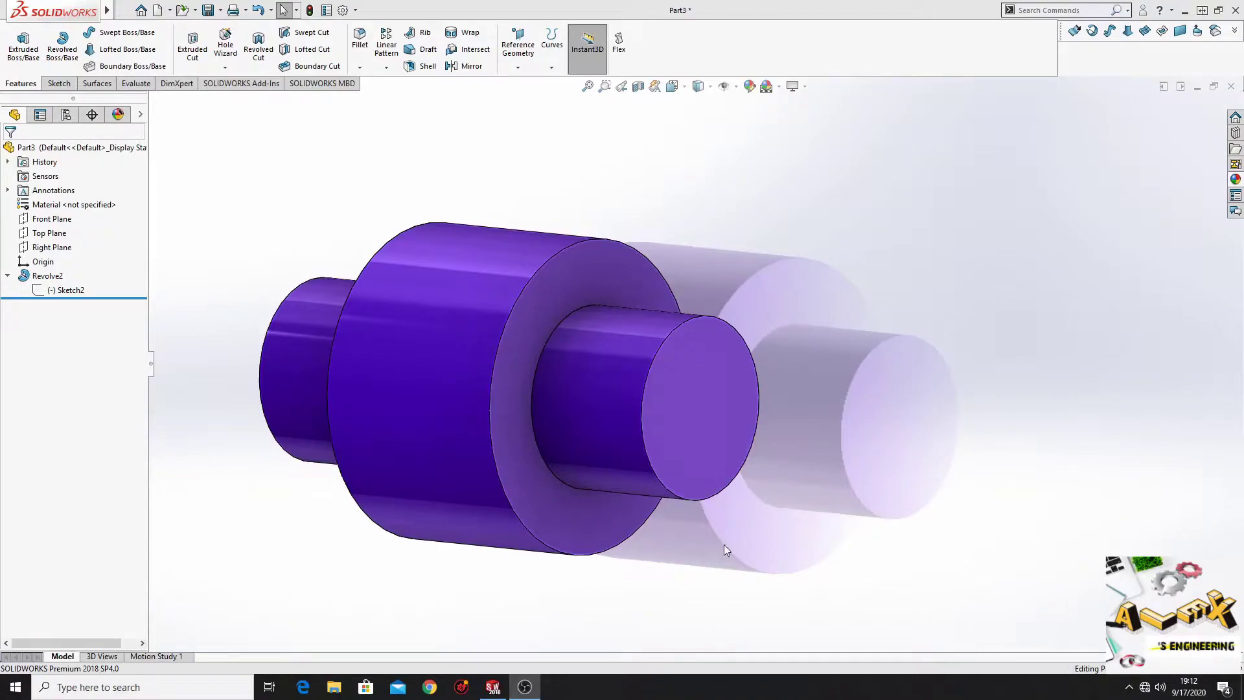
Orbit the finished Part3 revolved shaft to inspect it end-on and from the other end.
middle_drag(710, 554, 525, 549)
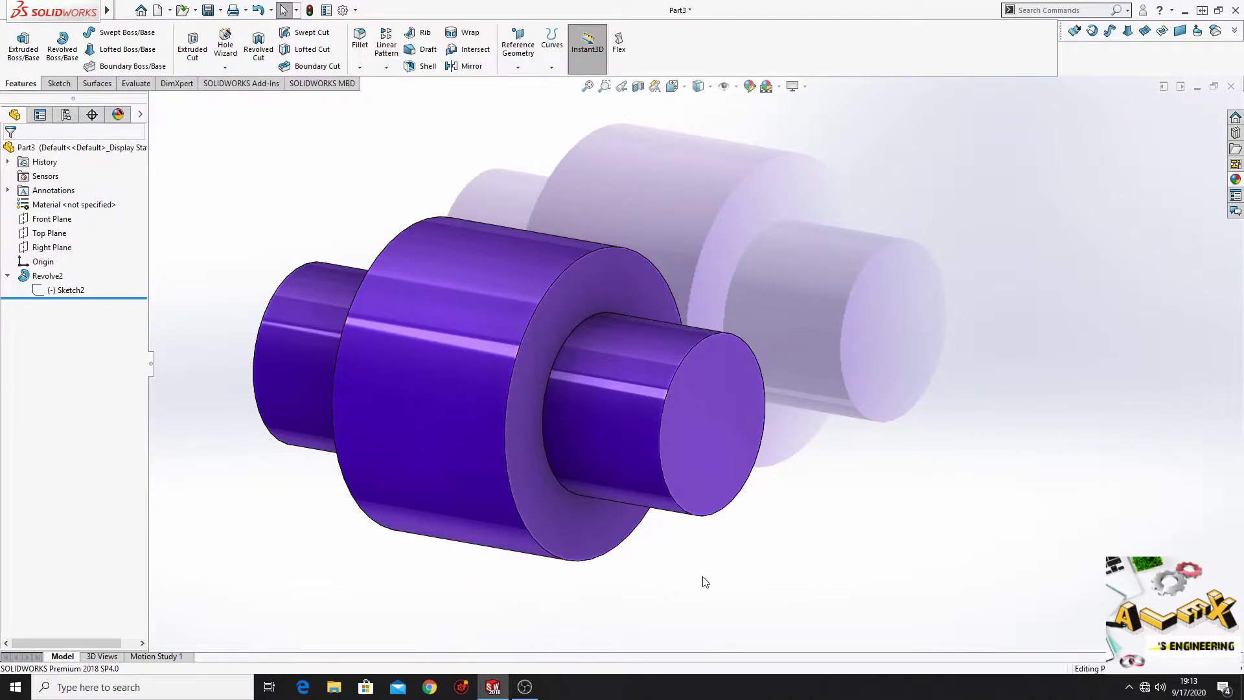
middle_drag(705, 581, 741, 583)
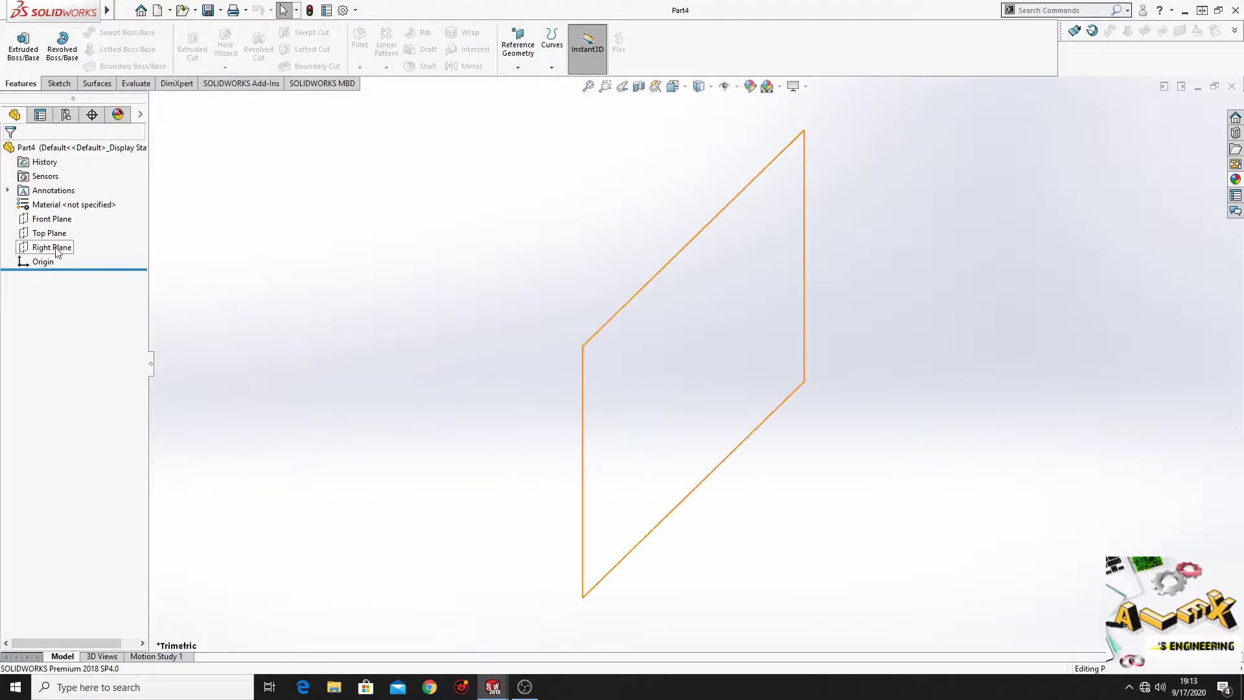
Start a Front Plane sketch and draw lines from the origin up to the larger diameter step.
click(51, 219)
click(73, 202)
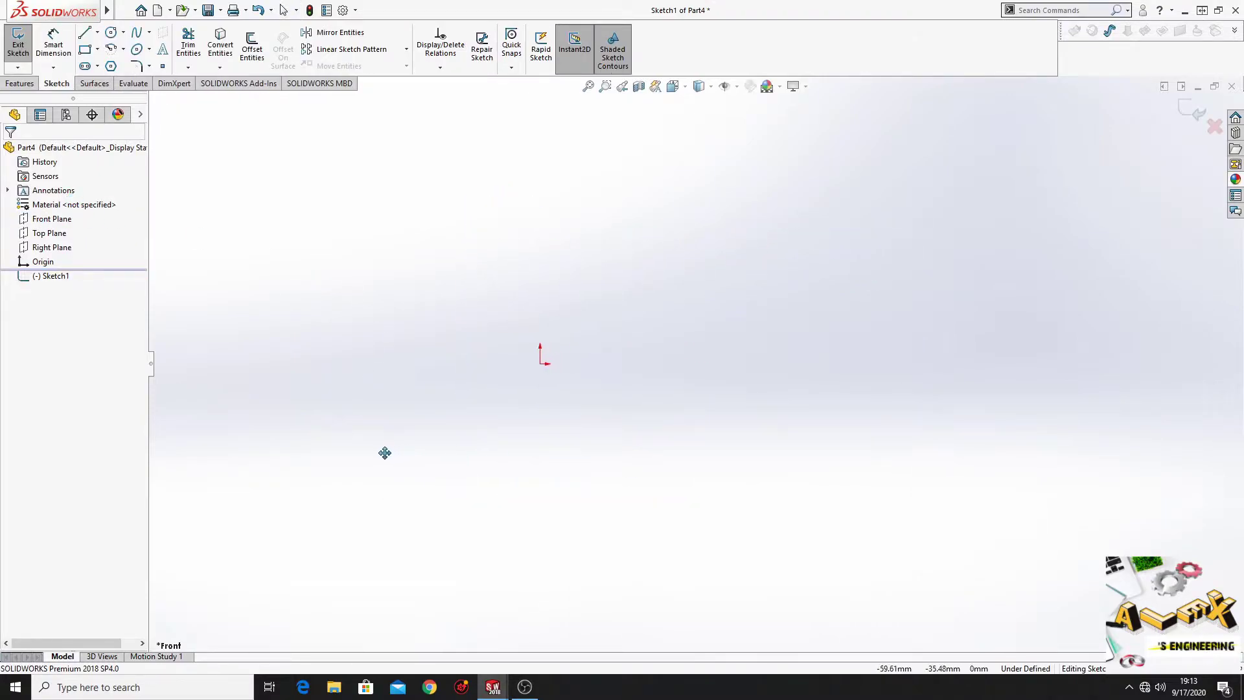
key(l)
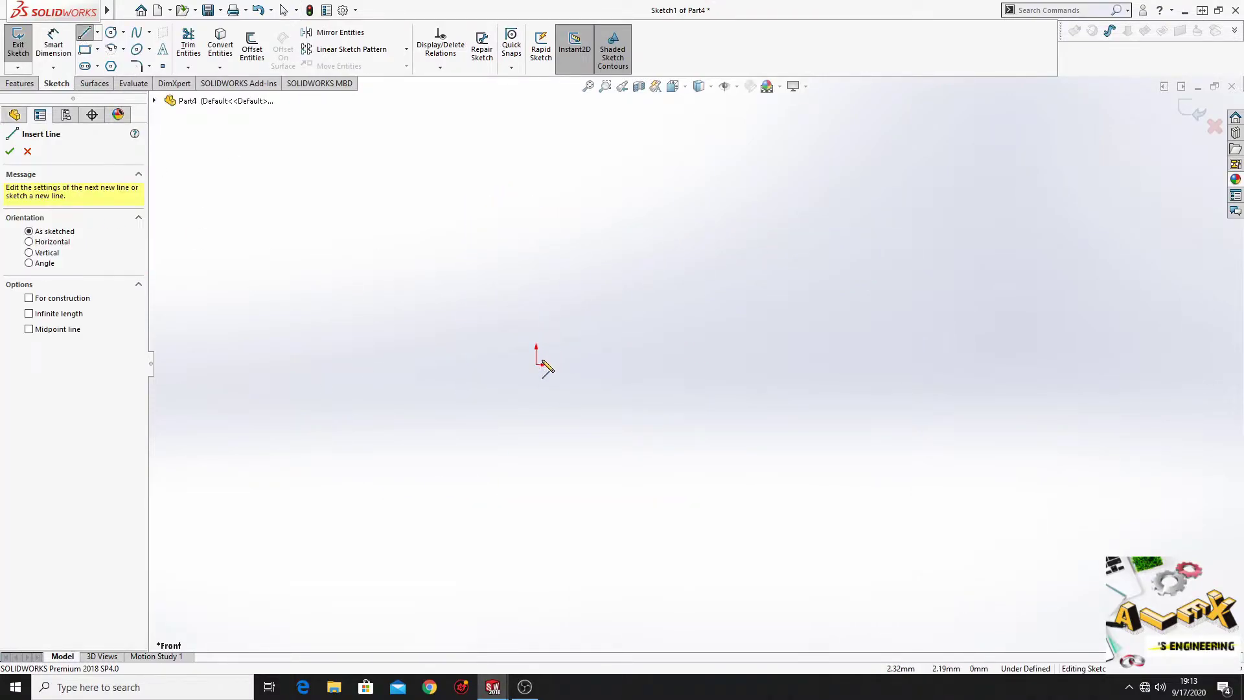
click(536, 364)
click(536, 298)
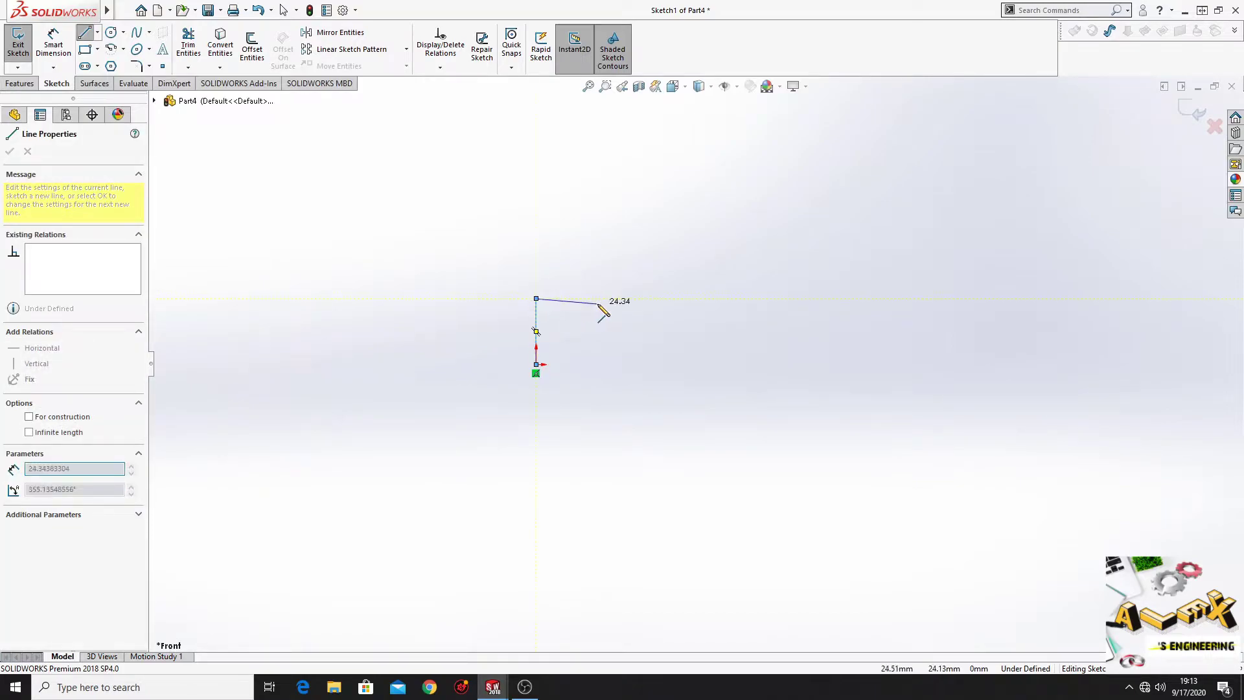
click(606, 298)
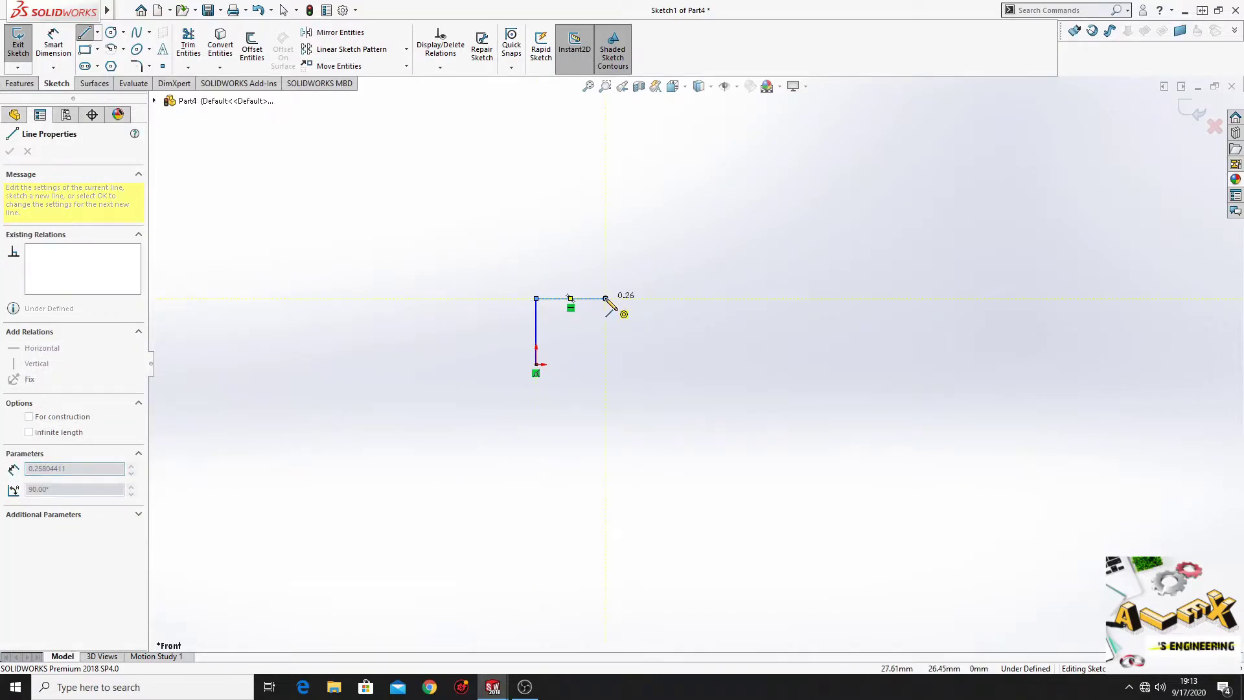
click(605, 251)
Finish the outline across the wide section and smaller right step, closing it at the origin.
click(725, 251)
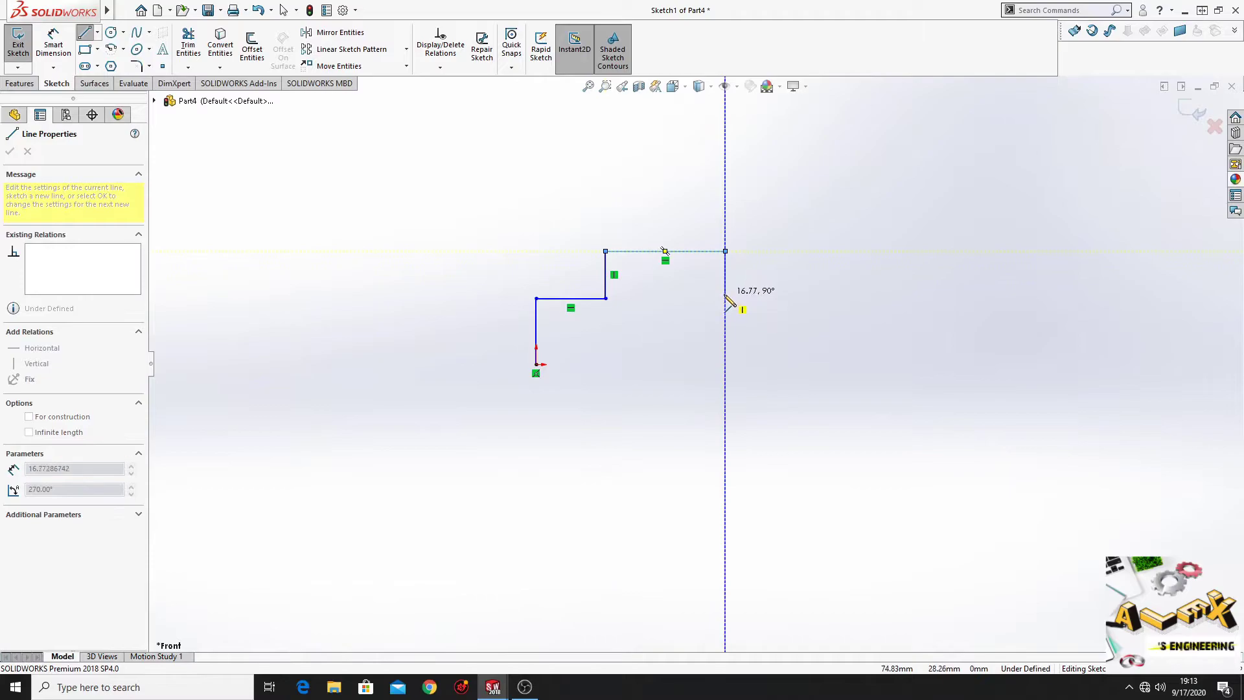
click(725, 299)
click(787, 298)
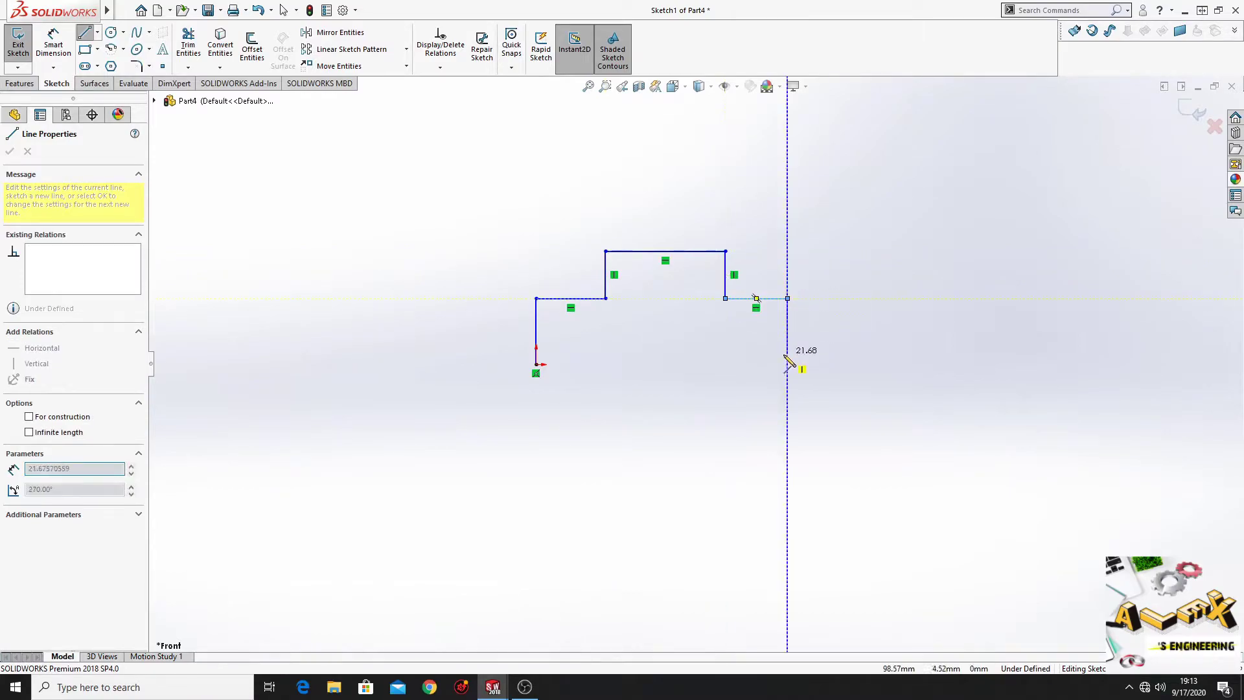
click(787, 364)
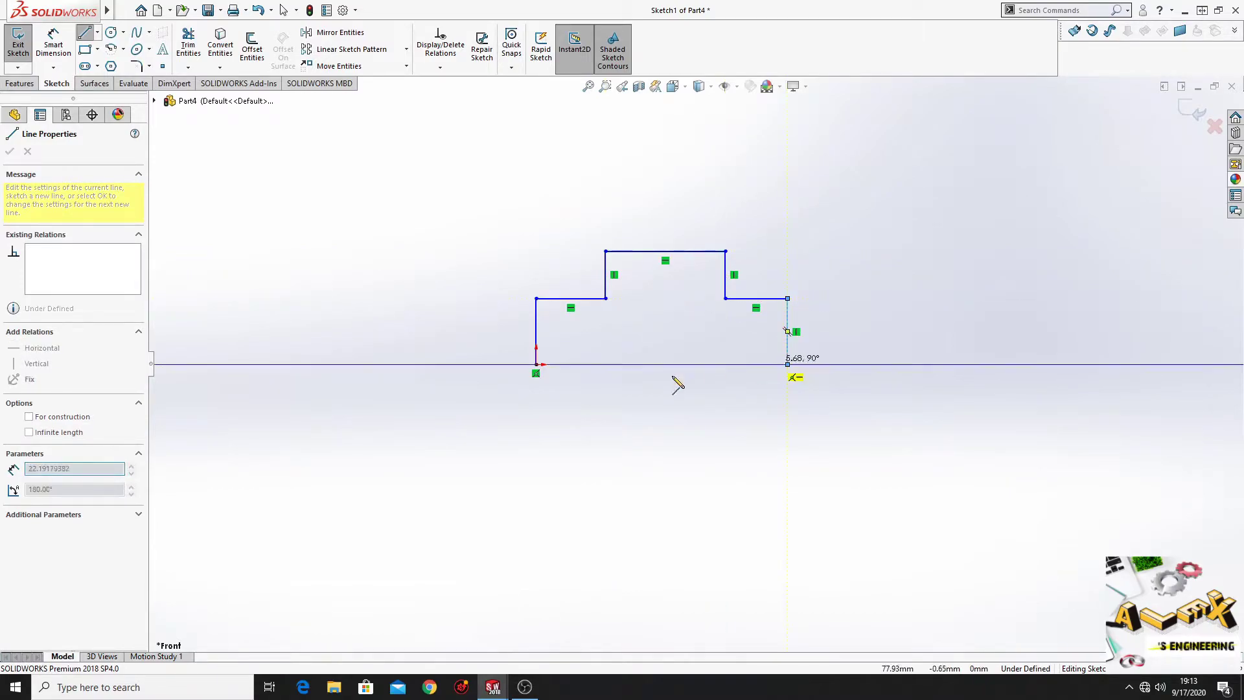
click(537, 364)
key(Escape)
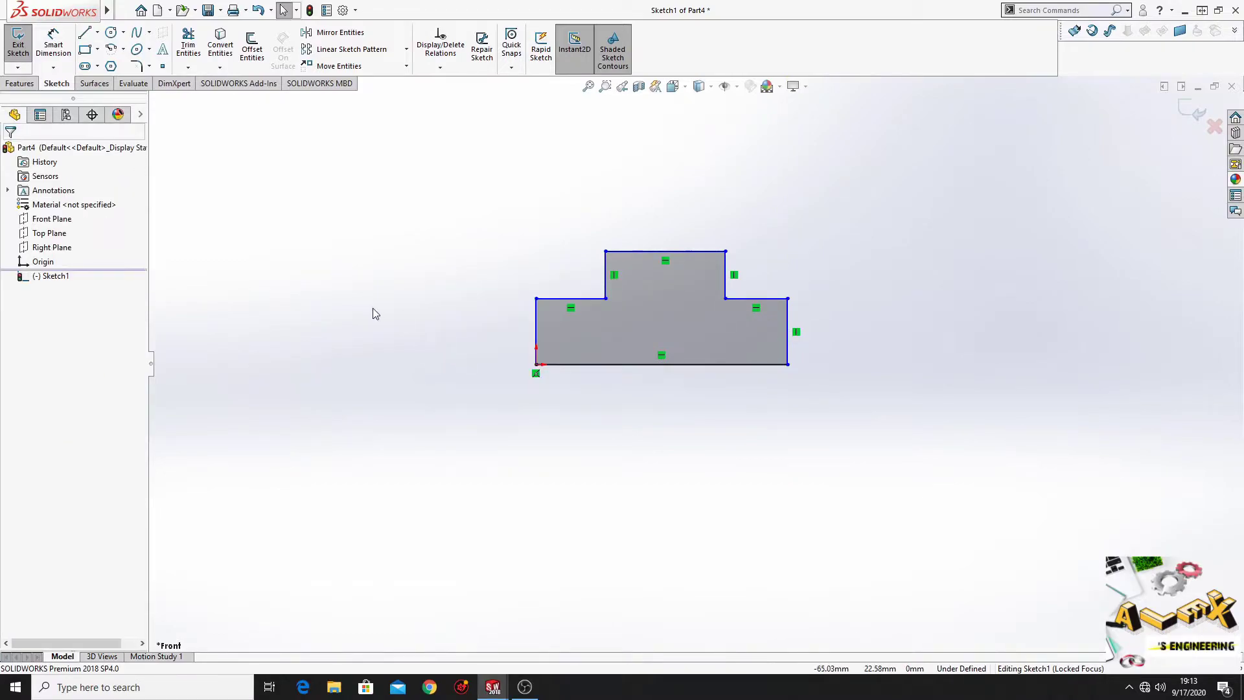
Revolve the stepped profile 360° about its bottom line into Revolve1 and inspect the shaft.
click(22, 83)
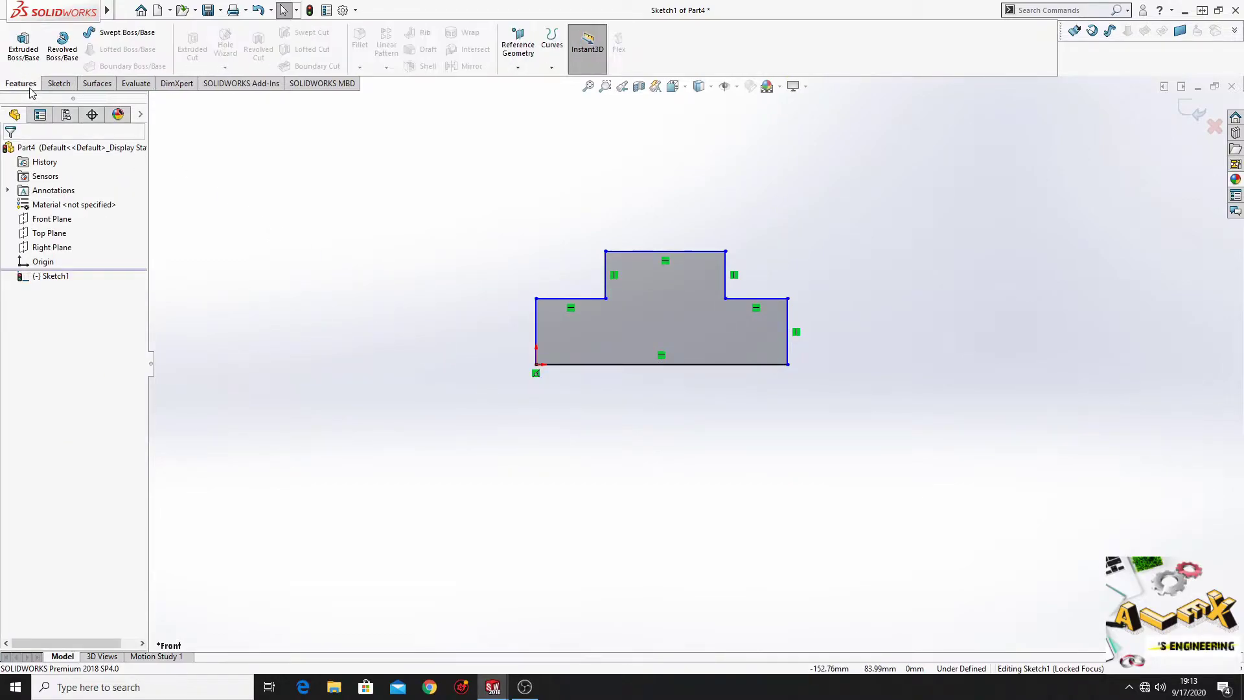
click(63, 50)
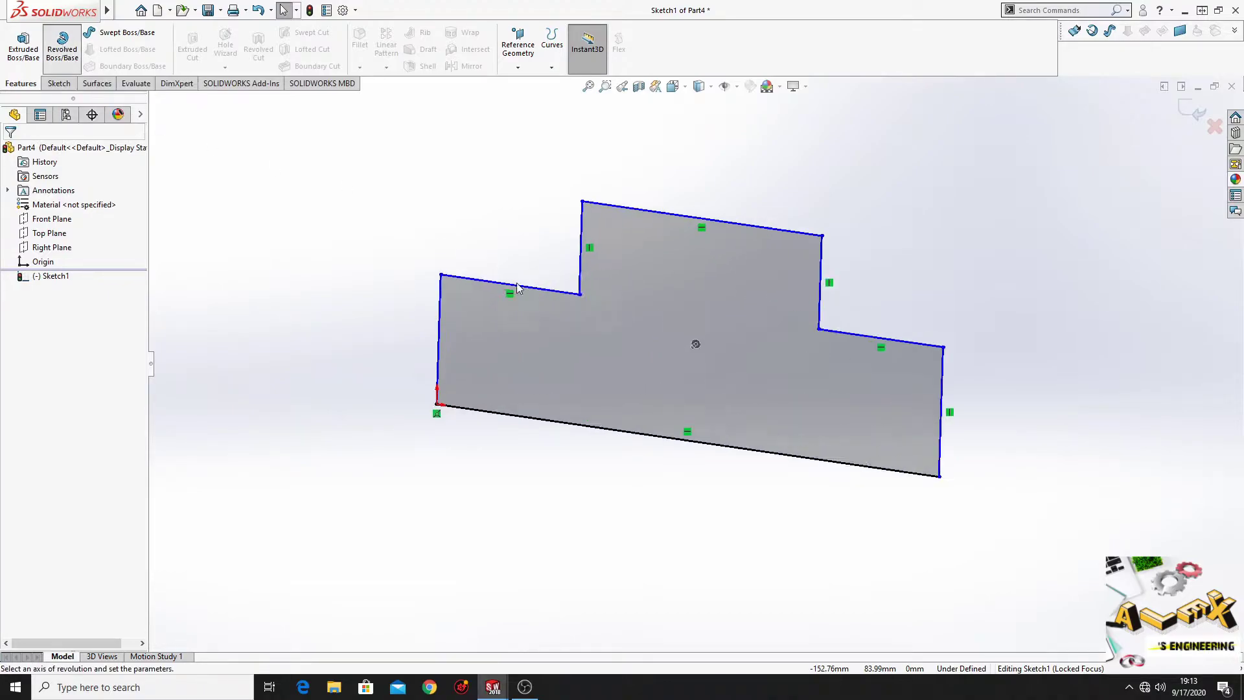
click(540, 468)
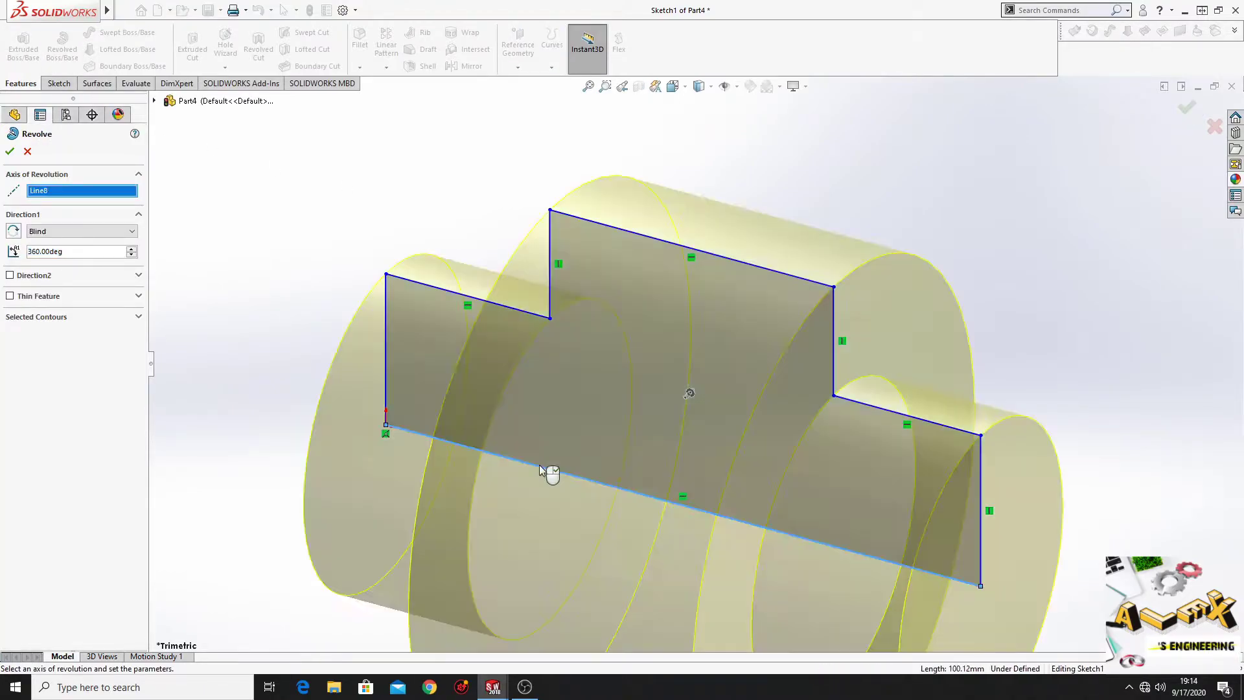
click(10, 152)
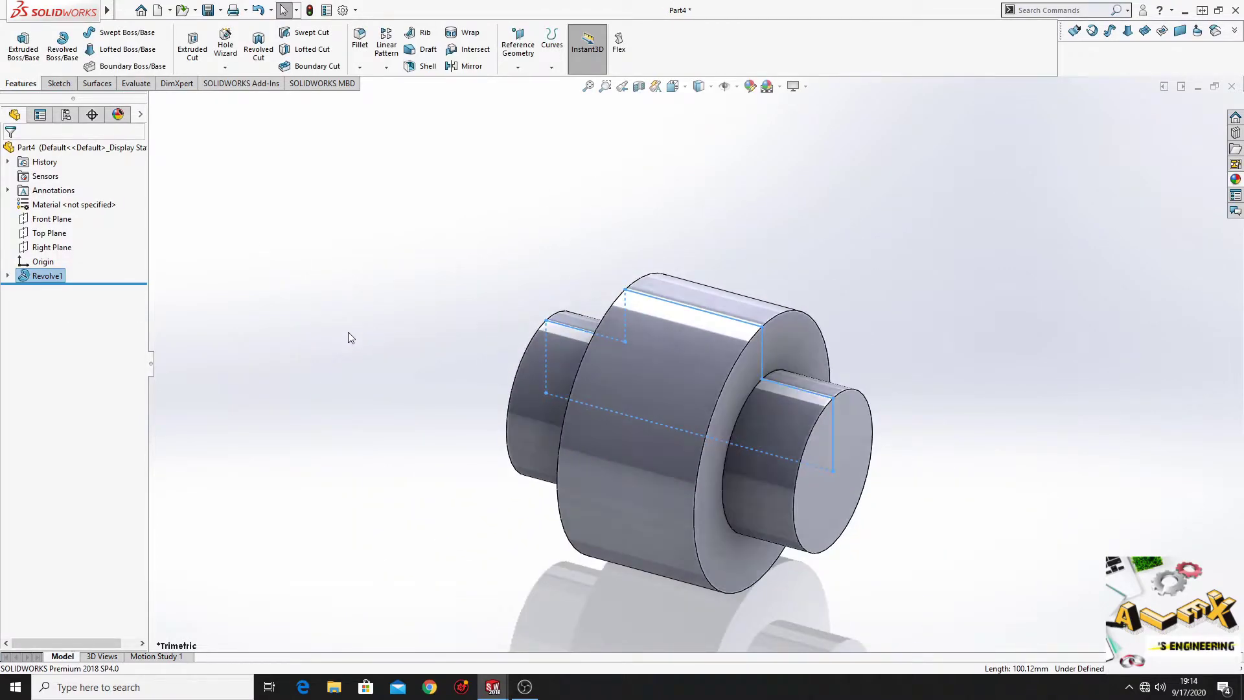
click(348, 337)
mouse_move(348, 337)
middle_down()
mouse_move(488, 399)
mouse_move(464, 424)
mouse_move(352, 377)
mouse_move(400, 356)
mouse_move(383, 289)
mouse_move(371, 301)
mouse_move(253, 297)
middle_up()
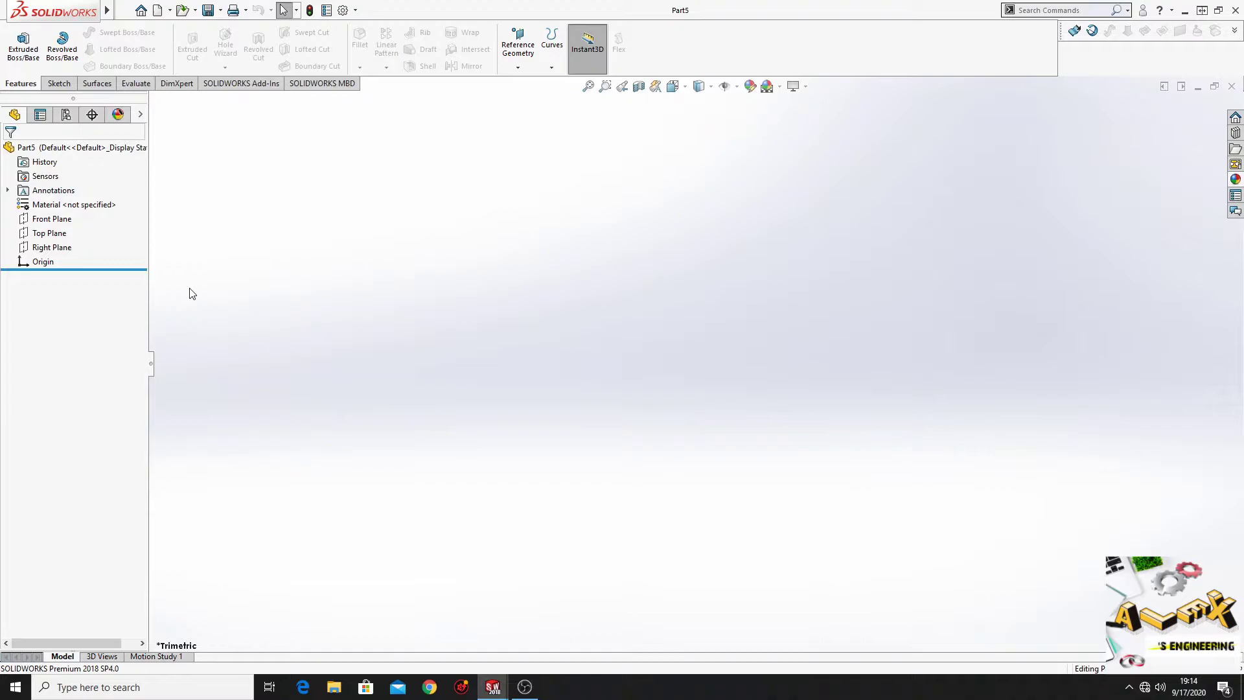
Sketch a circle centred on the origin on the Front Plane.
click(57, 234)
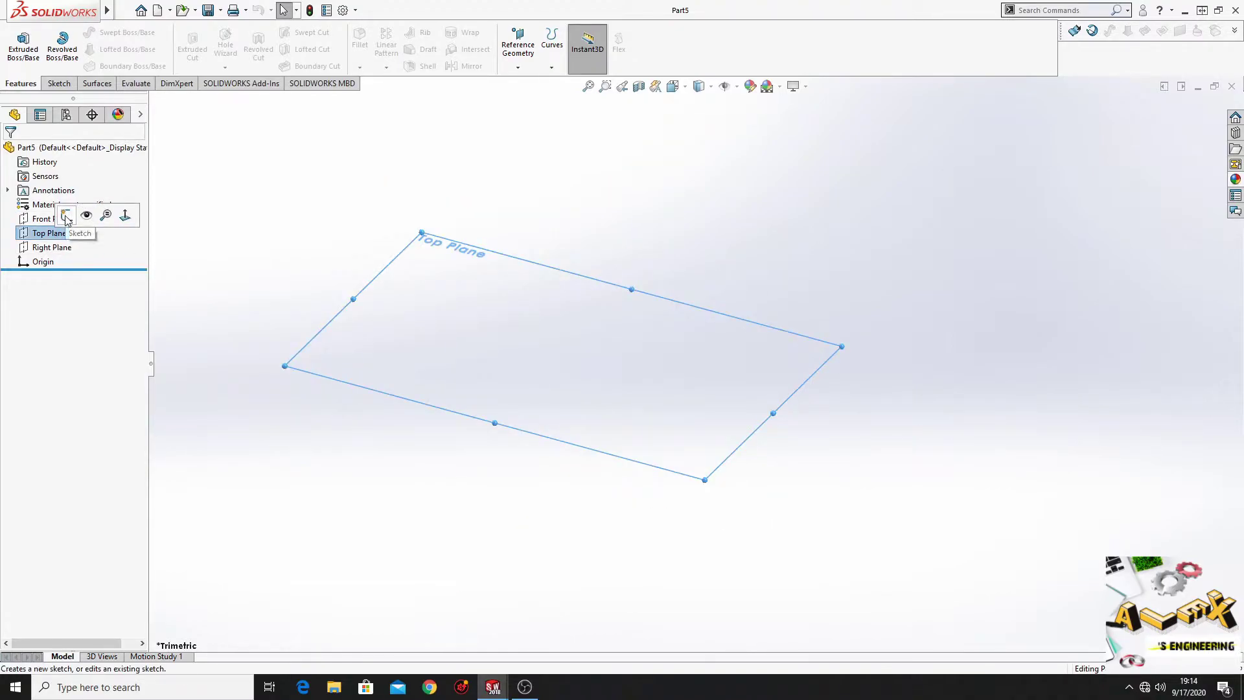
click(46, 219)
click(65, 201)
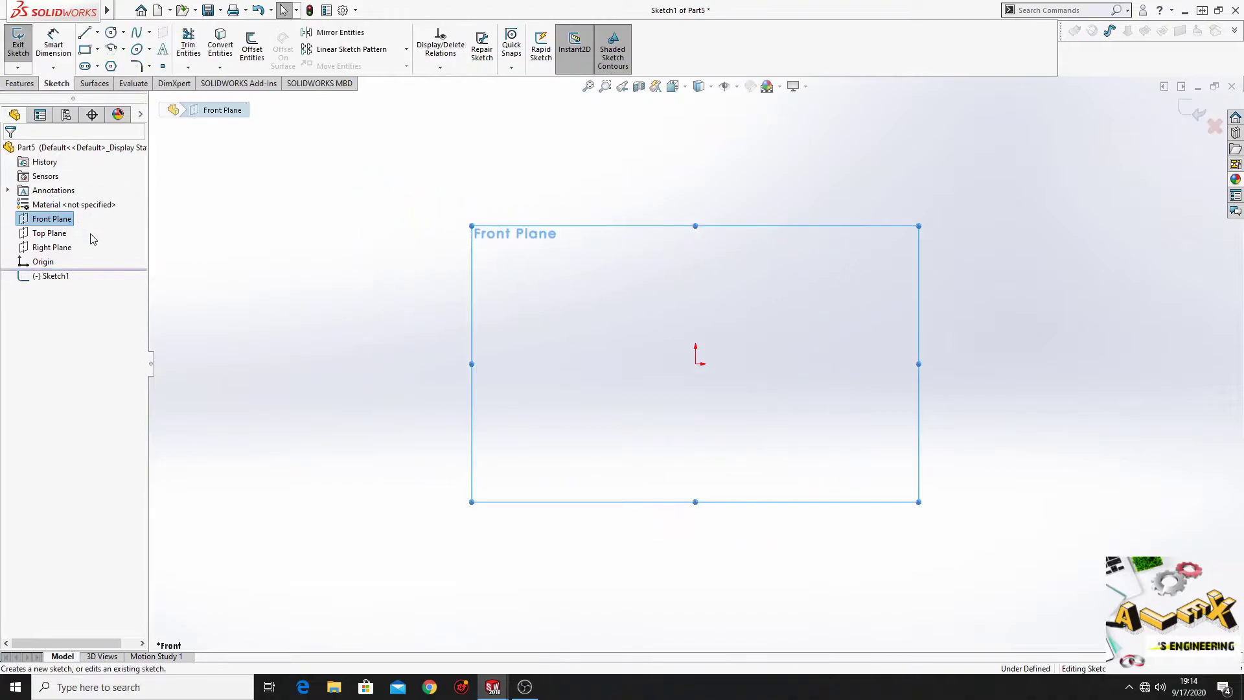
click(61, 277)
click(167, 104)
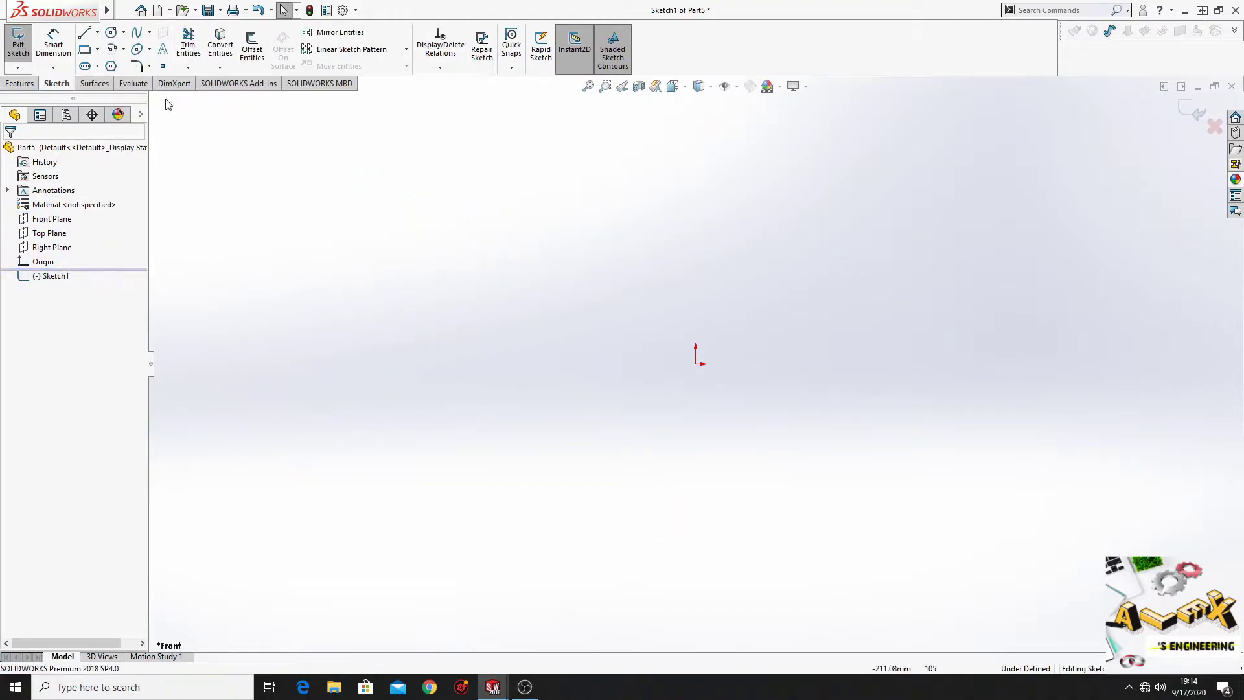
click(111, 32)
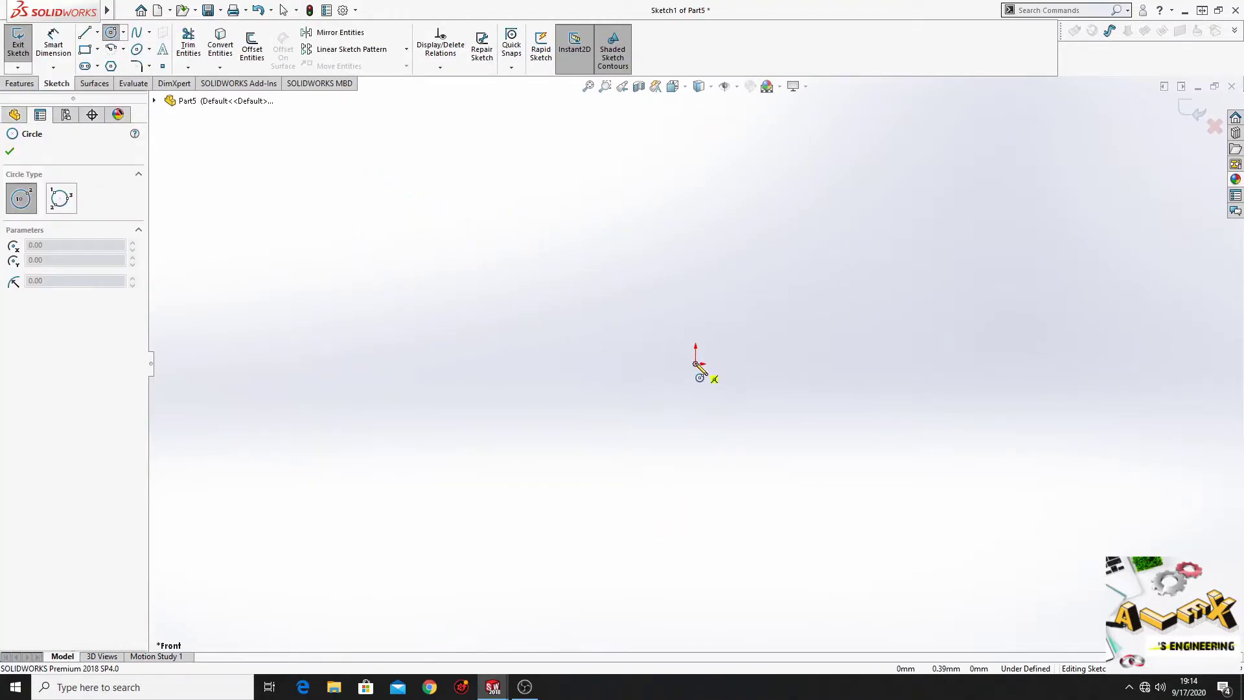
drag(695, 365, 738, 420)
mouse_move(673, 415)
ctrl+middle_down()
mouse_move(557, 392)
mouse_move(539, 402)
ctrl+middle_up()
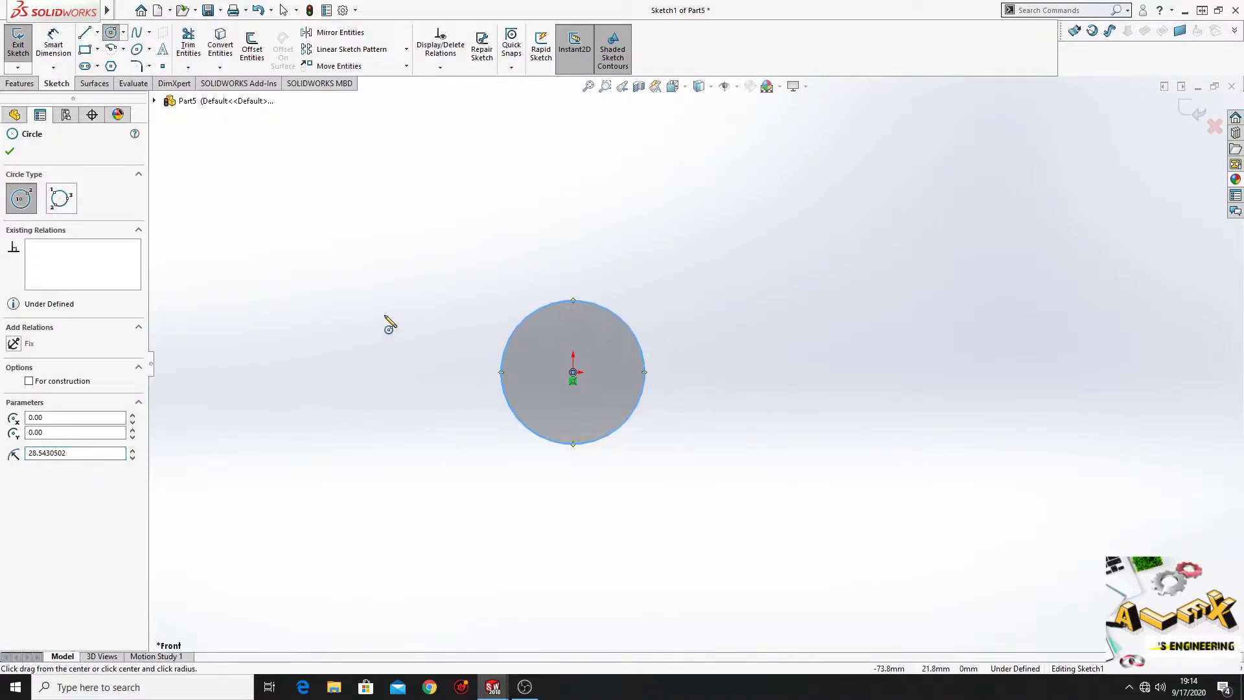
click(15, 115)
Extrude the circle into a cylinder with a depth of 30 mm.
click(20, 85)
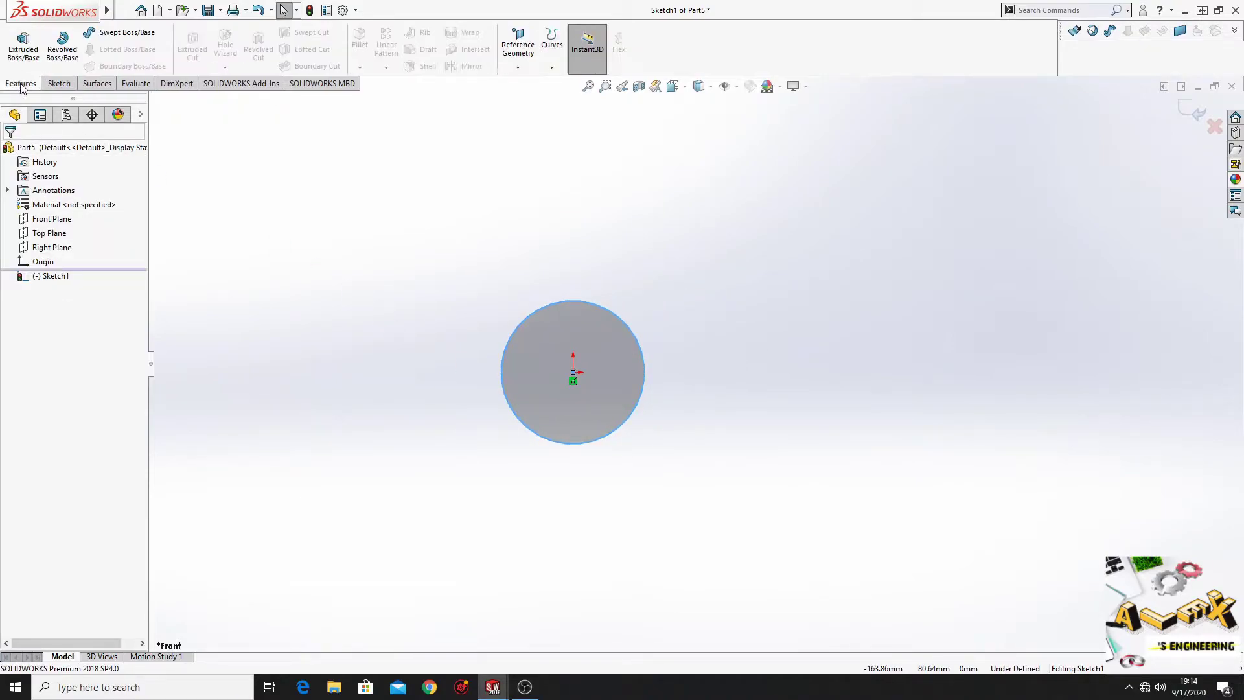
click(29, 47)
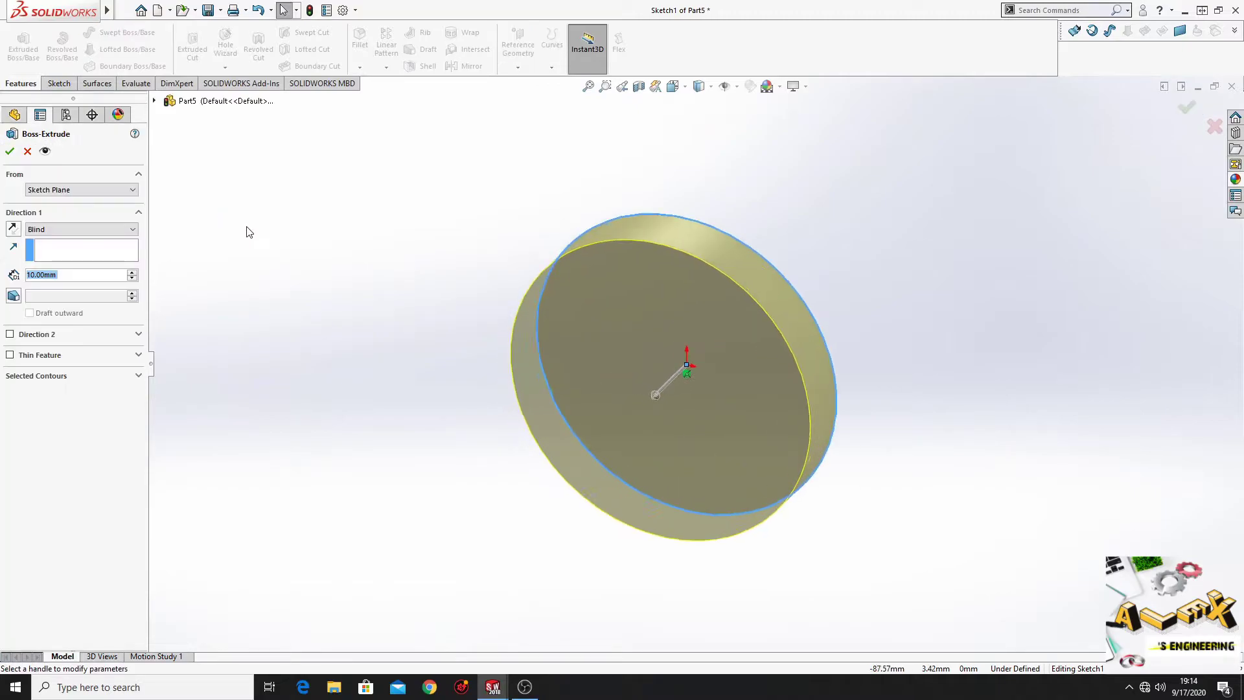
middle_drag(386, 285, 292, 317)
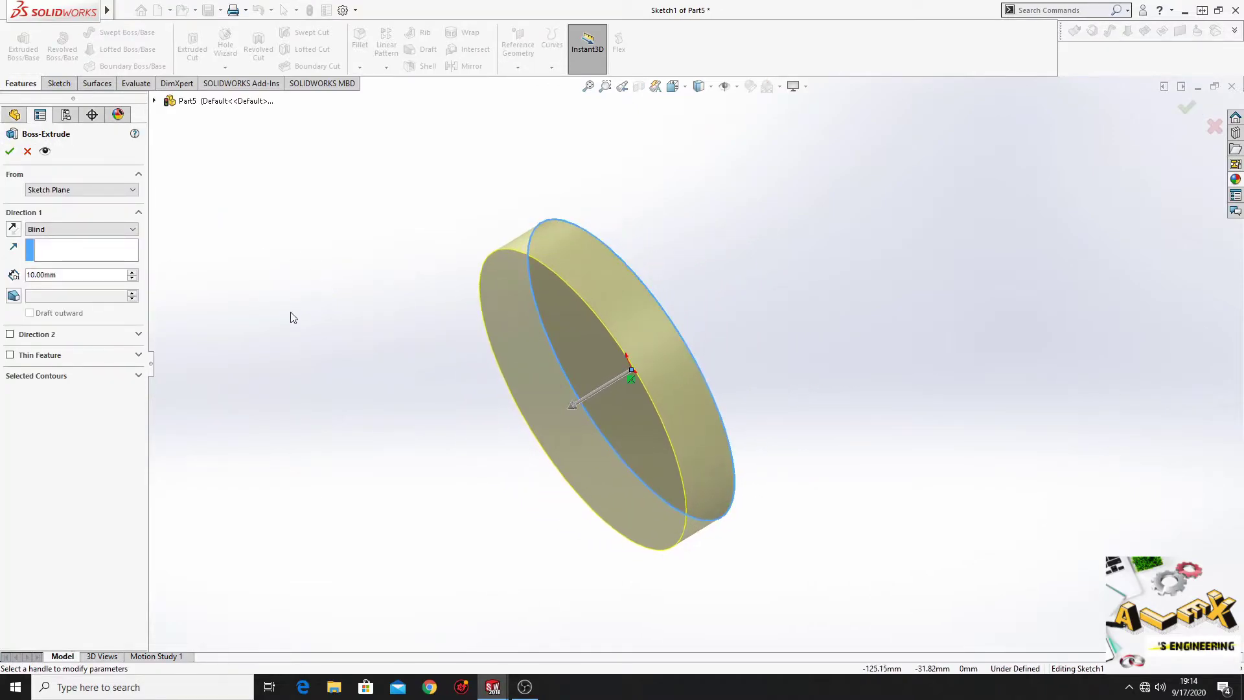
click(132, 272)
click(132, 272)
click(132, 272)
click(132, 278)
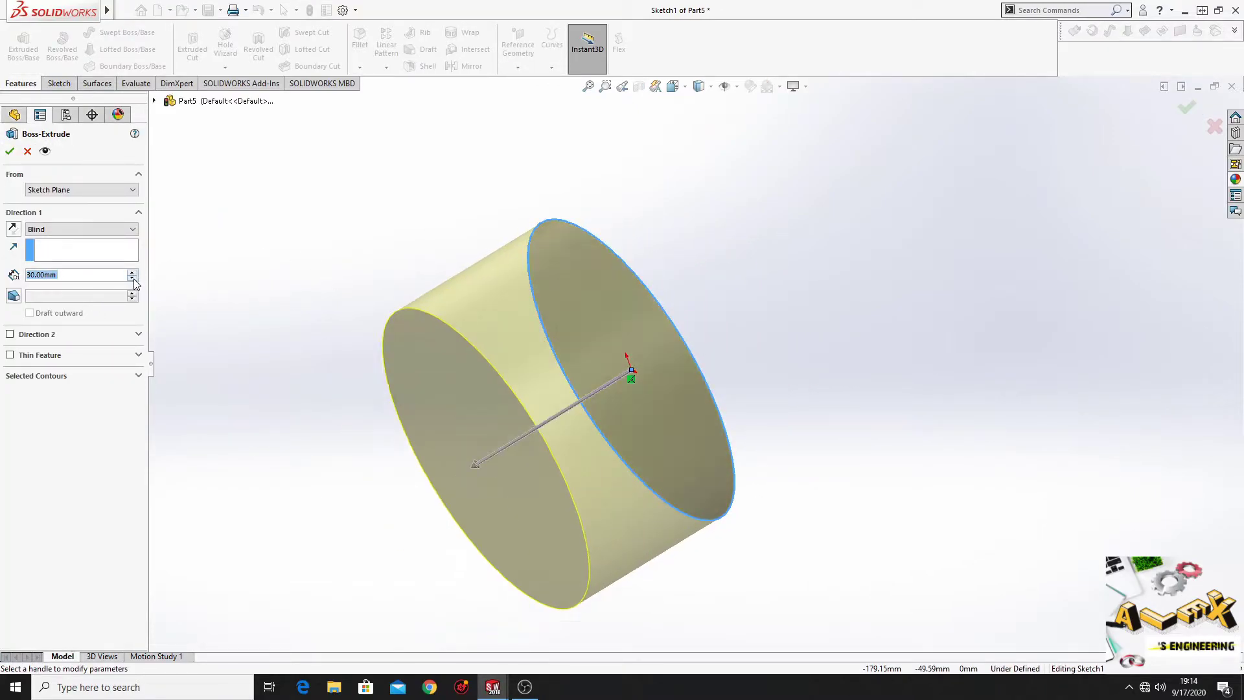
Accept the 30 mm cylinder and sketch a circle of radius about 42 at the origin on its front face.
click(9, 151)
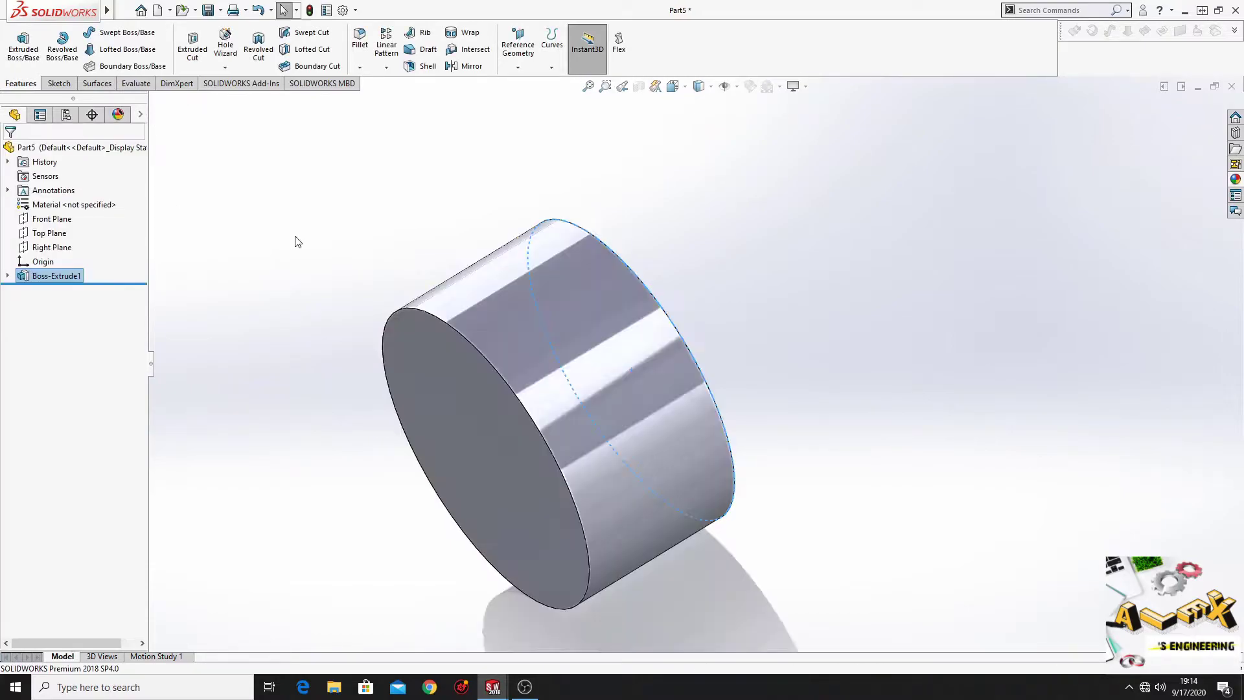
mouse_move(309, 249)
middle_down()
mouse_move(294, 325)
mouse_move(352, 247)
middle_up()
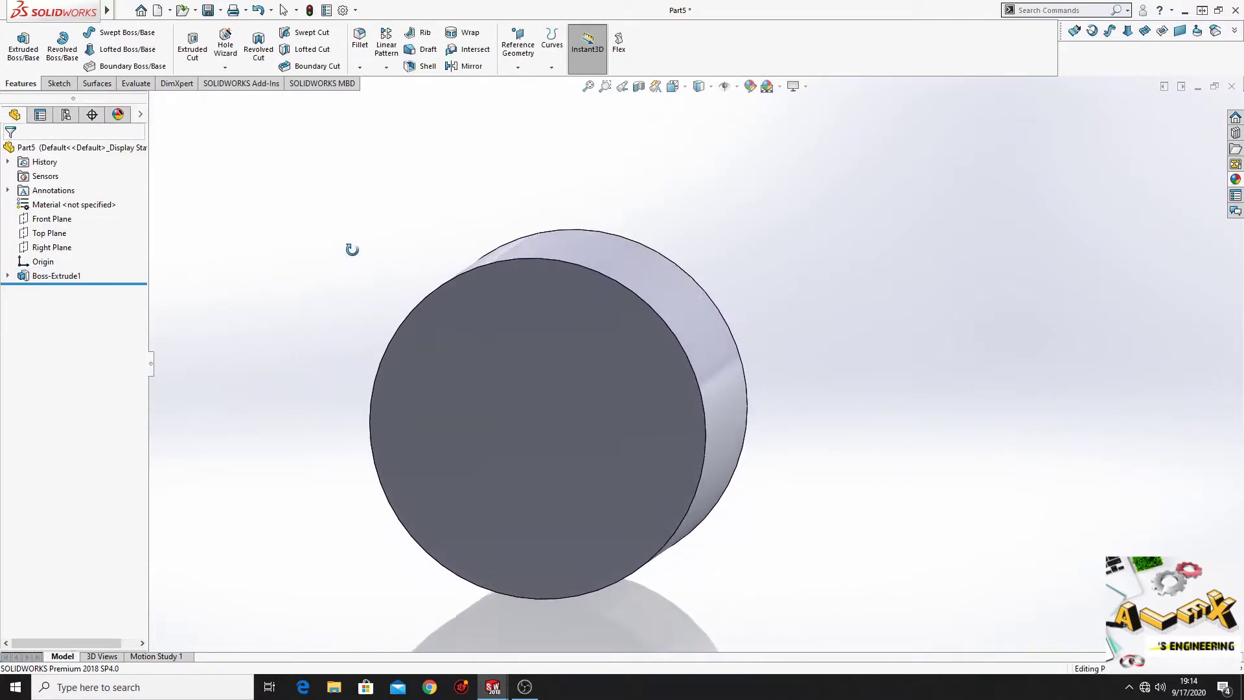
click(532, 403)
click(590, 366)
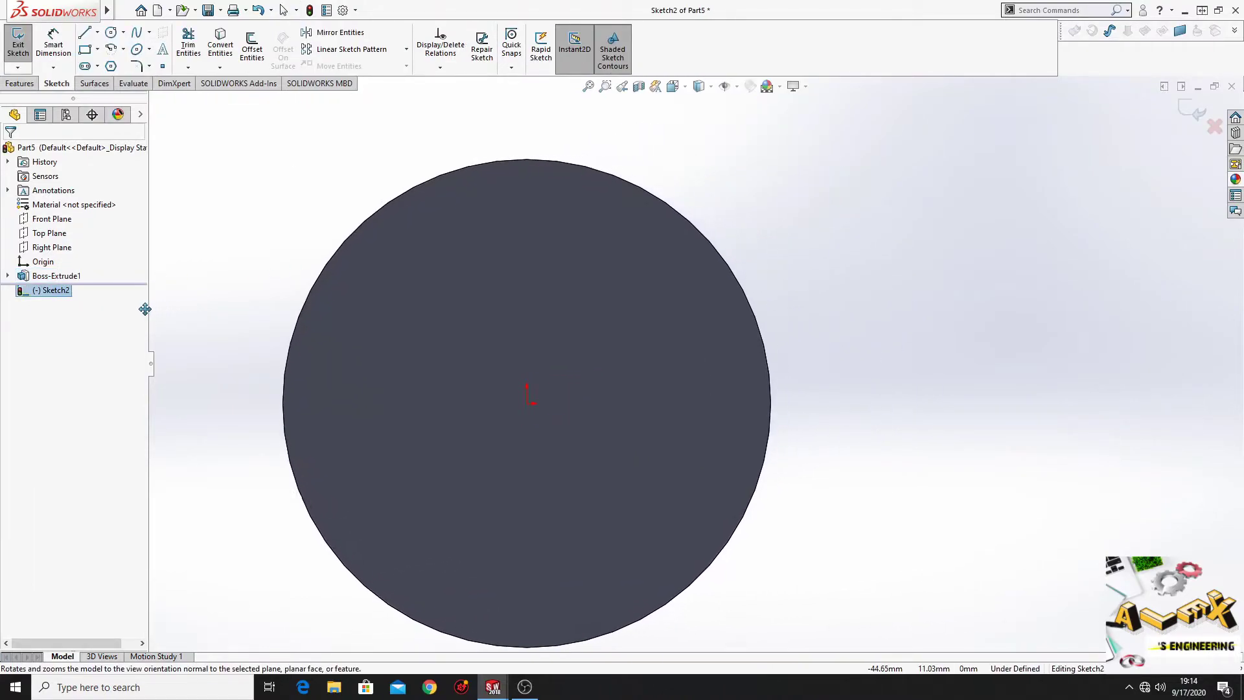
click(111, 33)
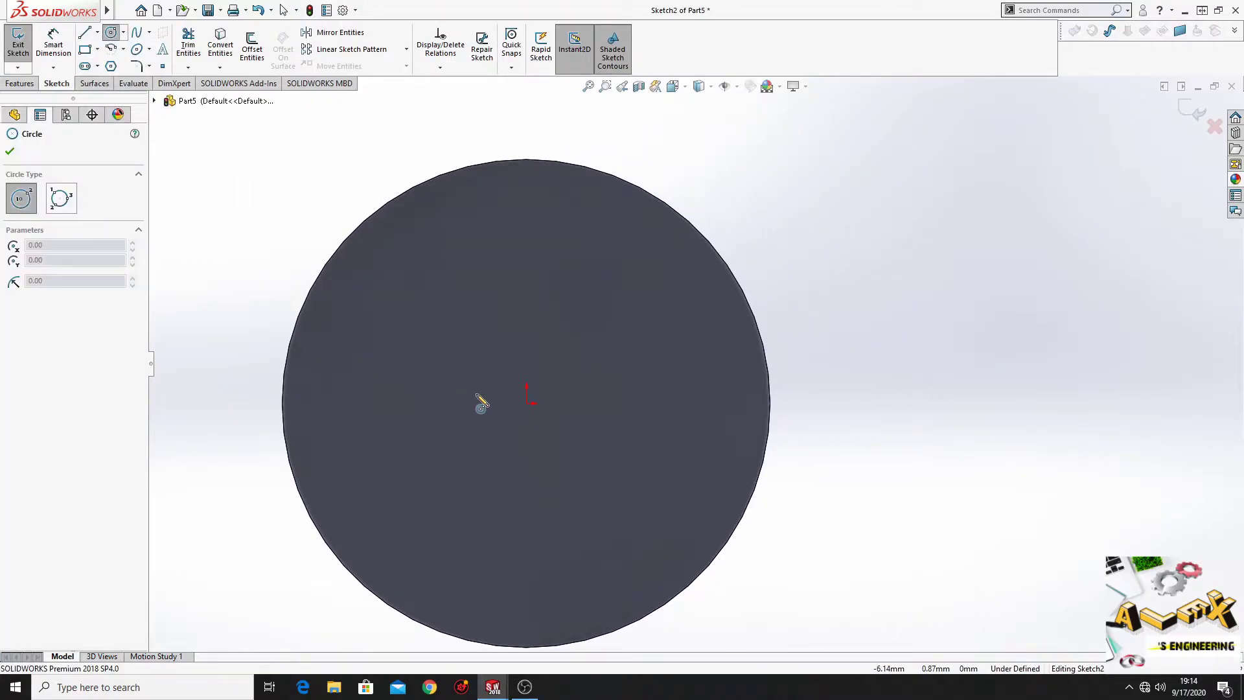
click(528, 404)
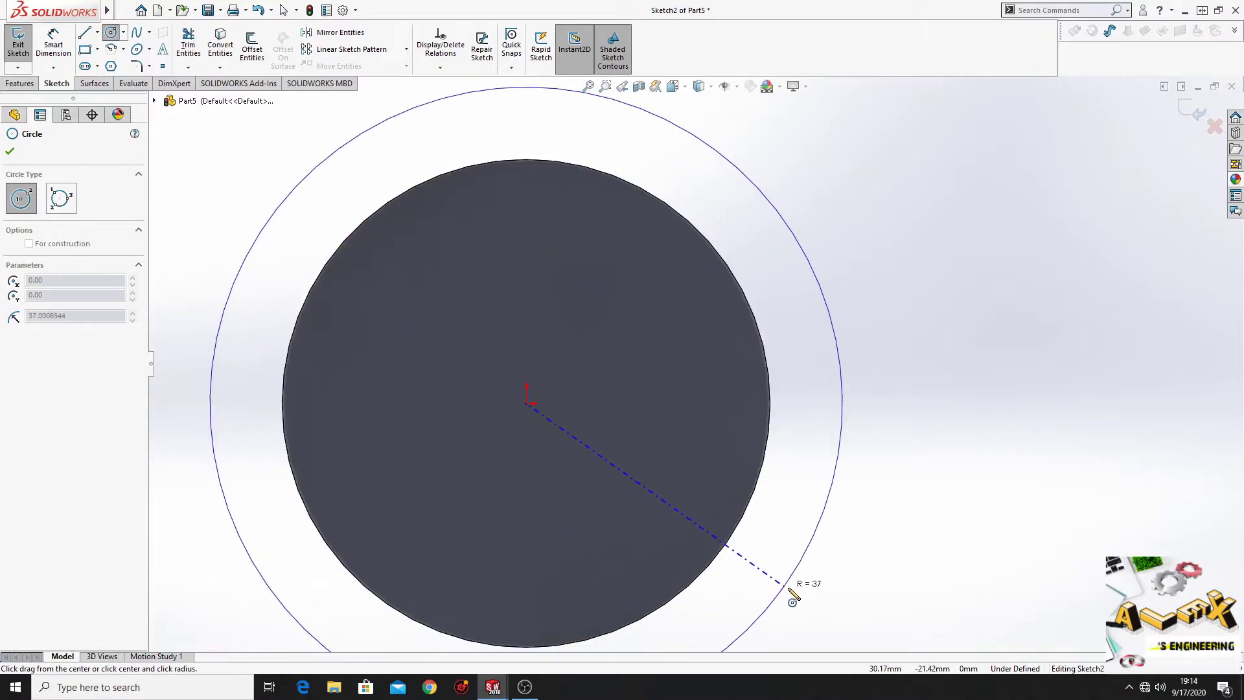
click(818, 604)
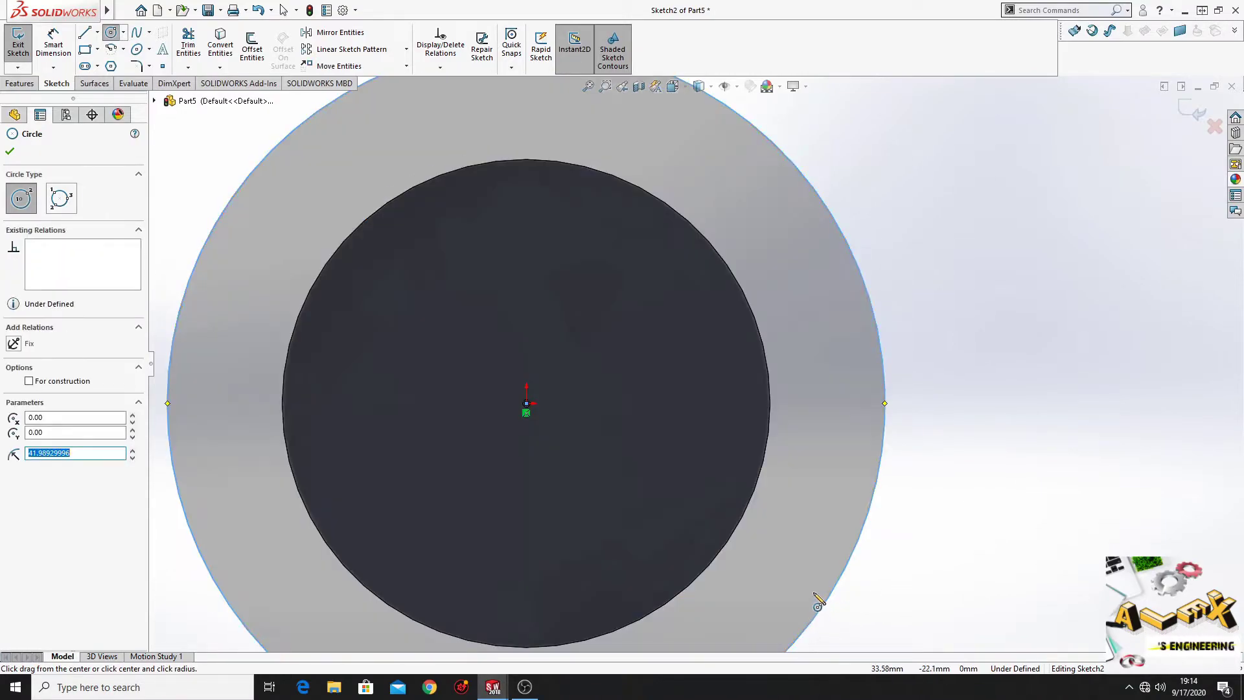
scroll(784, 577, up, 2)
right_click(497, 391)
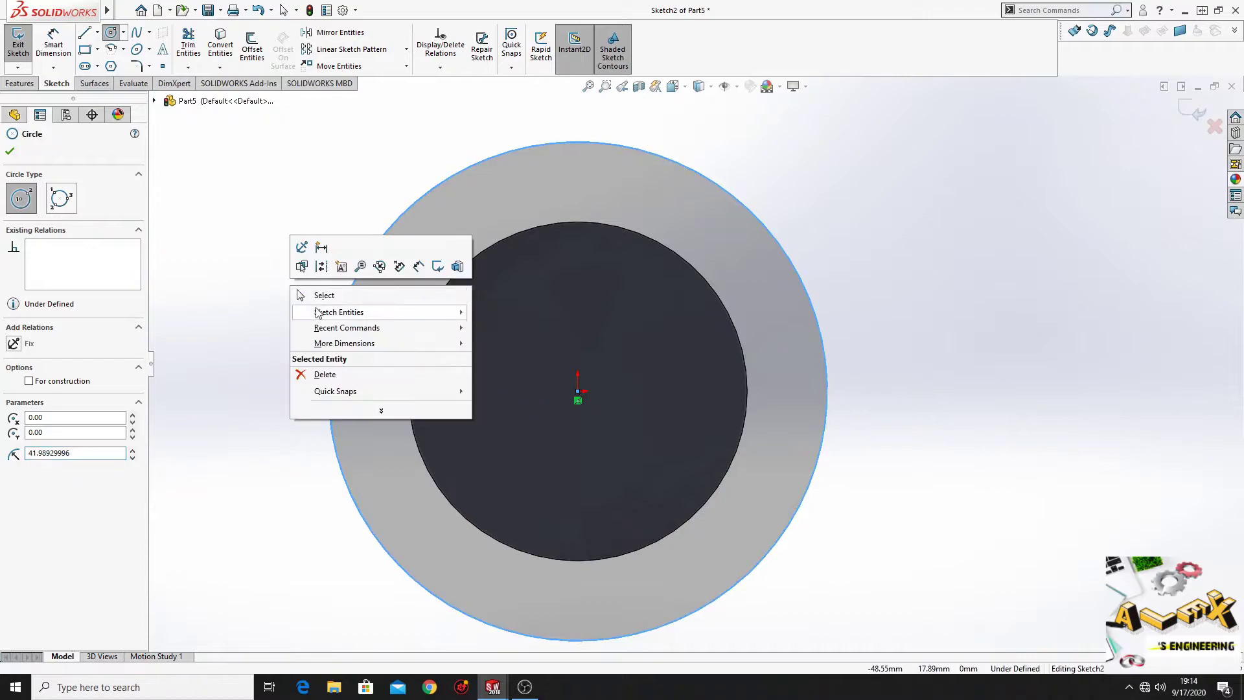
click(318, 292)
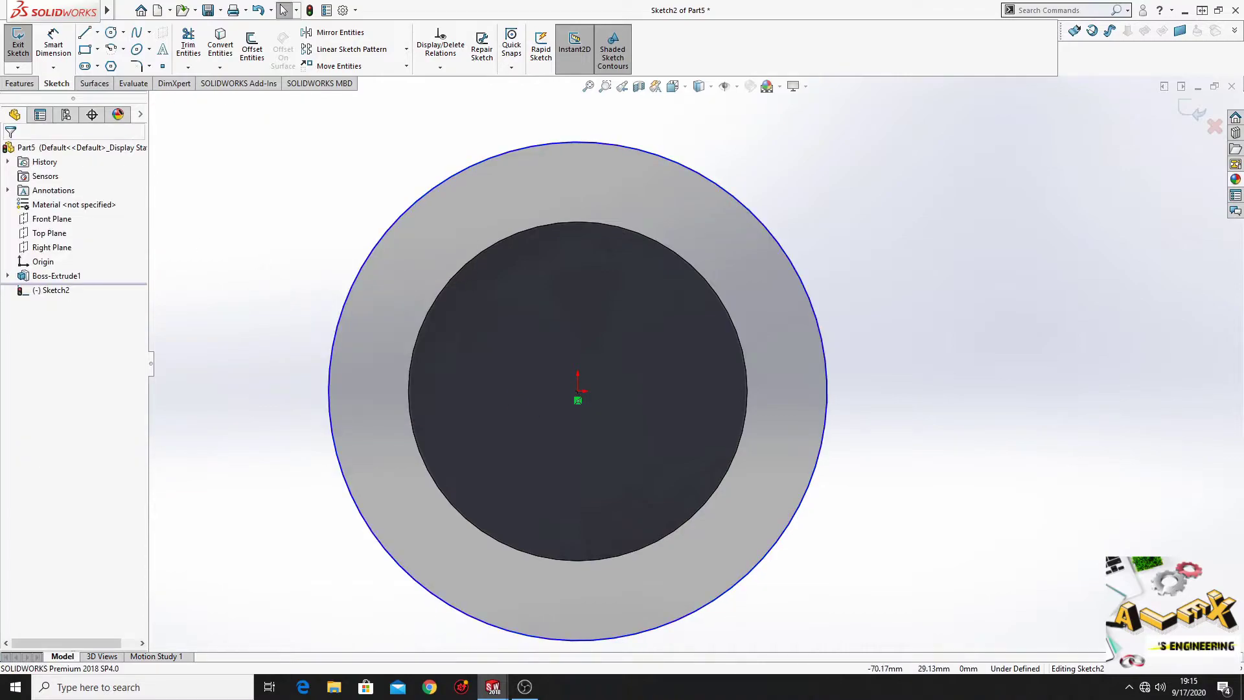
Extrude the larger circle 50 mm as Boss-Extrude2.
click(19, 84)
click(24, 45)
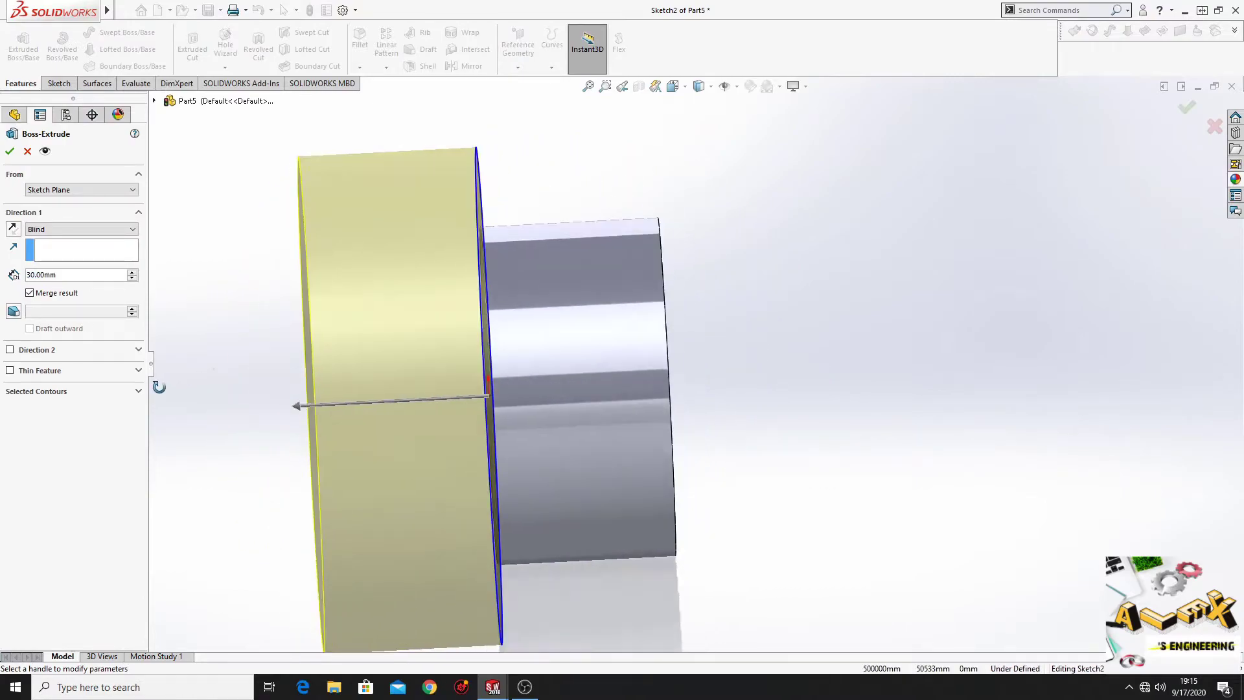
click(133, 272)
click(133, 272)
scroll(297, 359, up, 3)
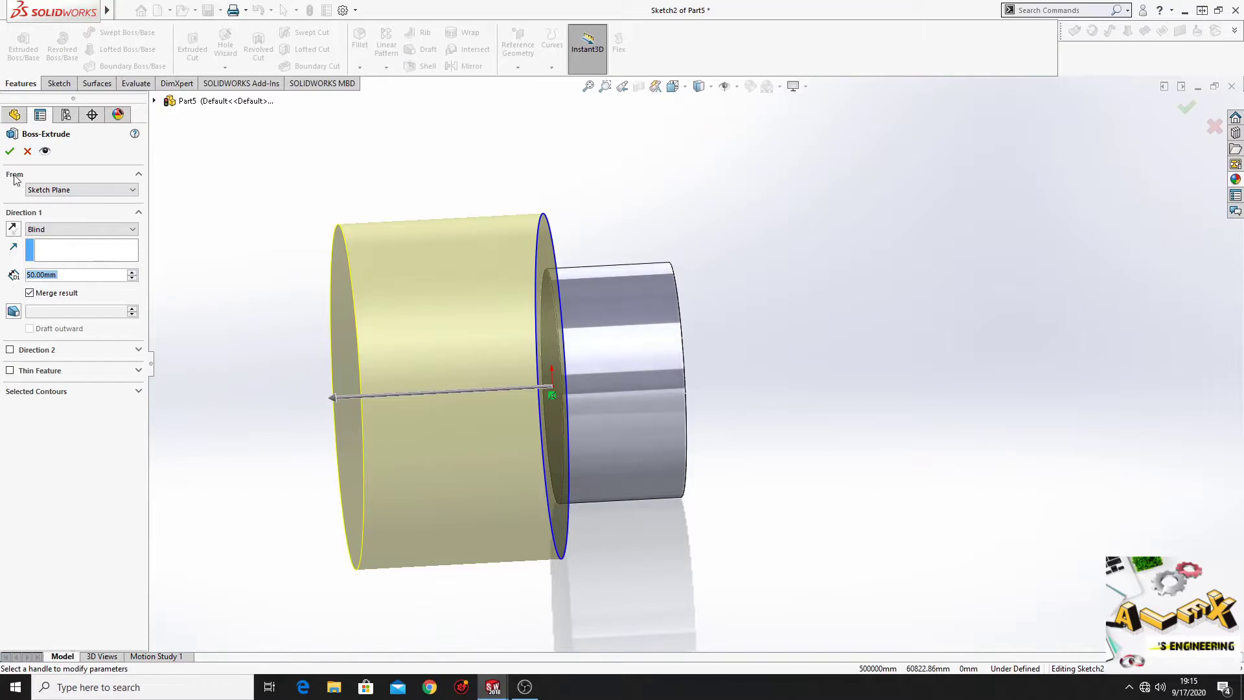
click(9, 151)
Sketch a circle of radius about 24.3 at the origin on the large cylinder's end face.
middle_drag(197, 314, 285, 328)
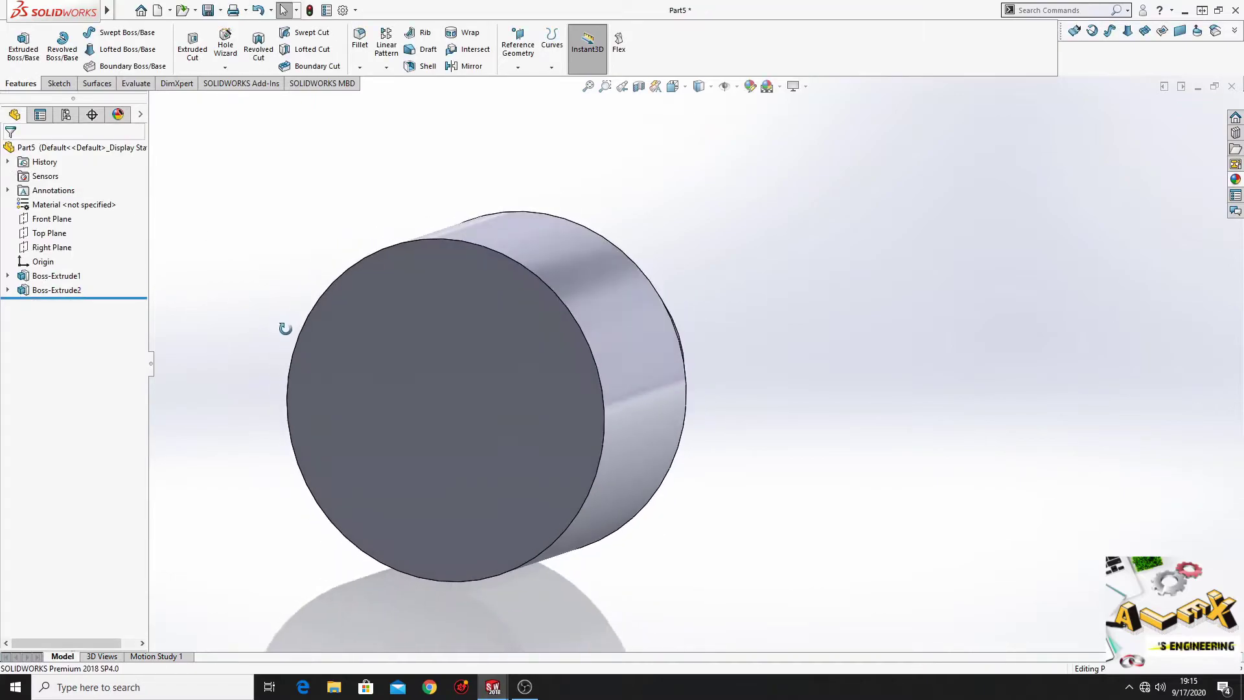
click(419, 379)
click(473, 340)
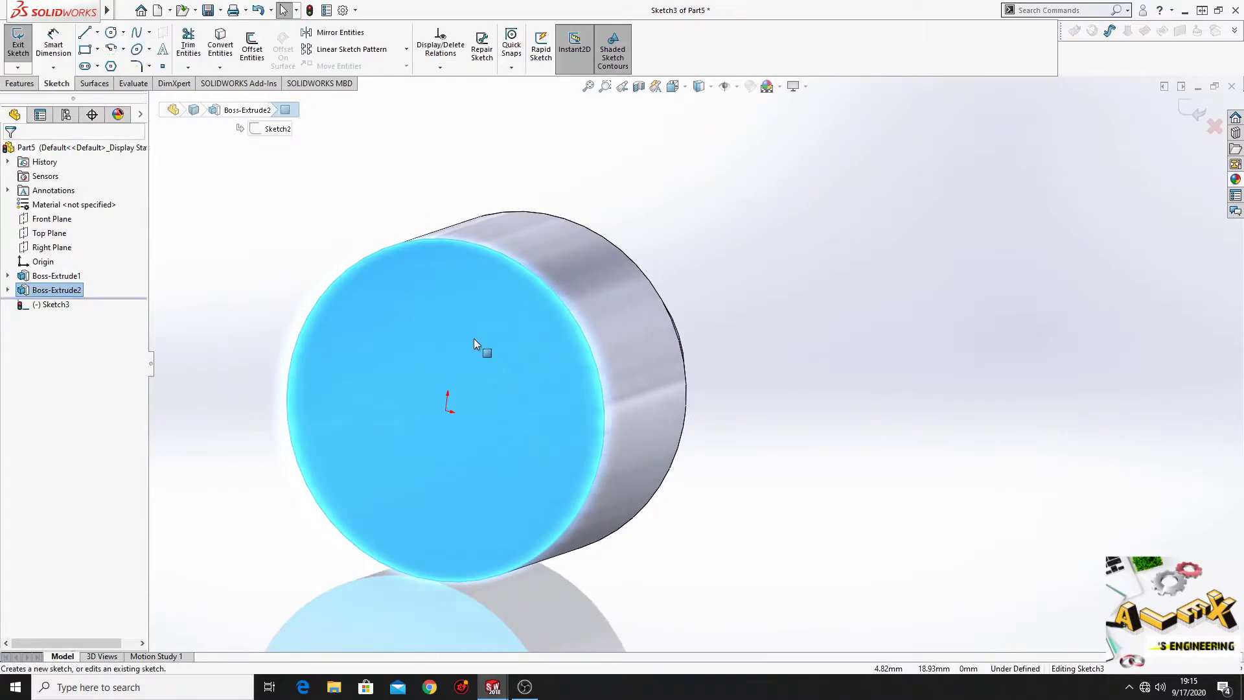
click(63, 310)
click(94, 297)
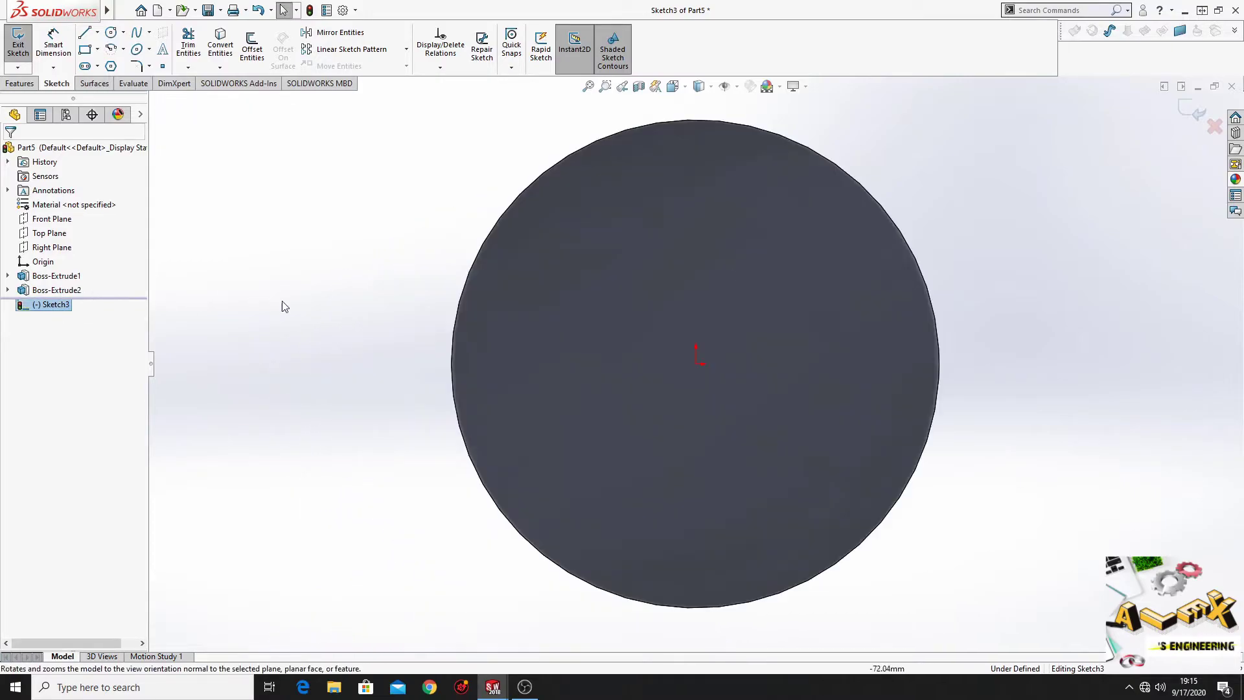
click(111, 33)
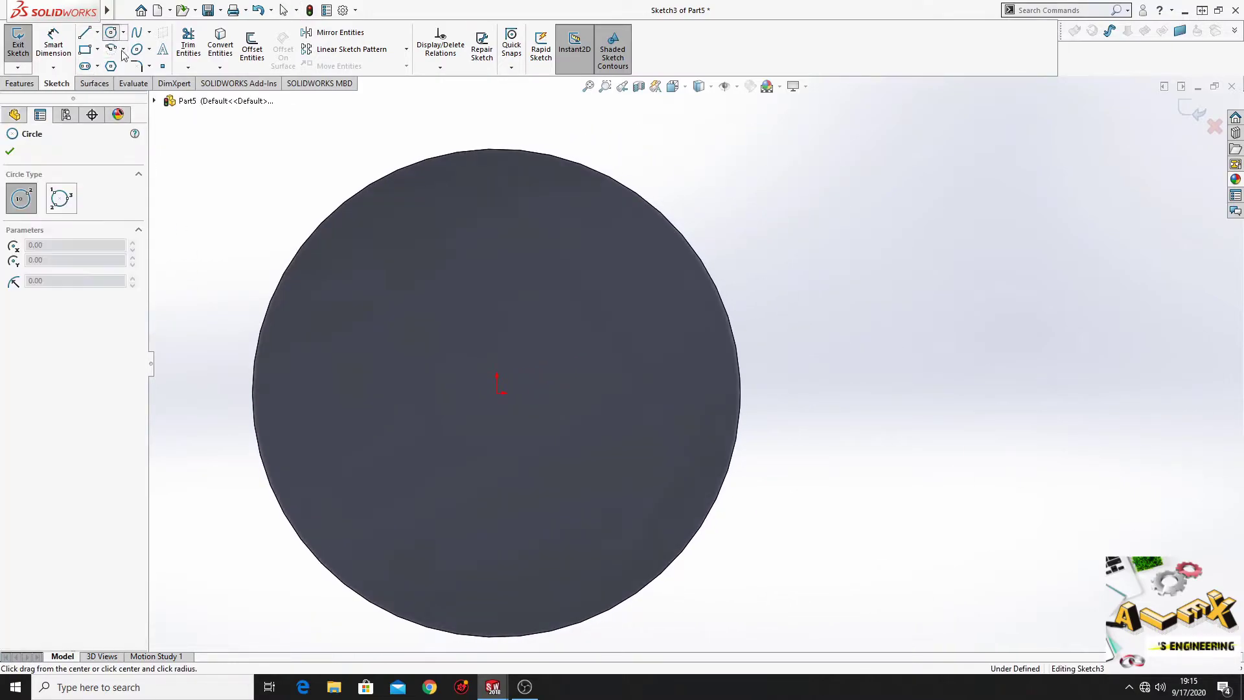
click(497, 392)
click(589, 499)
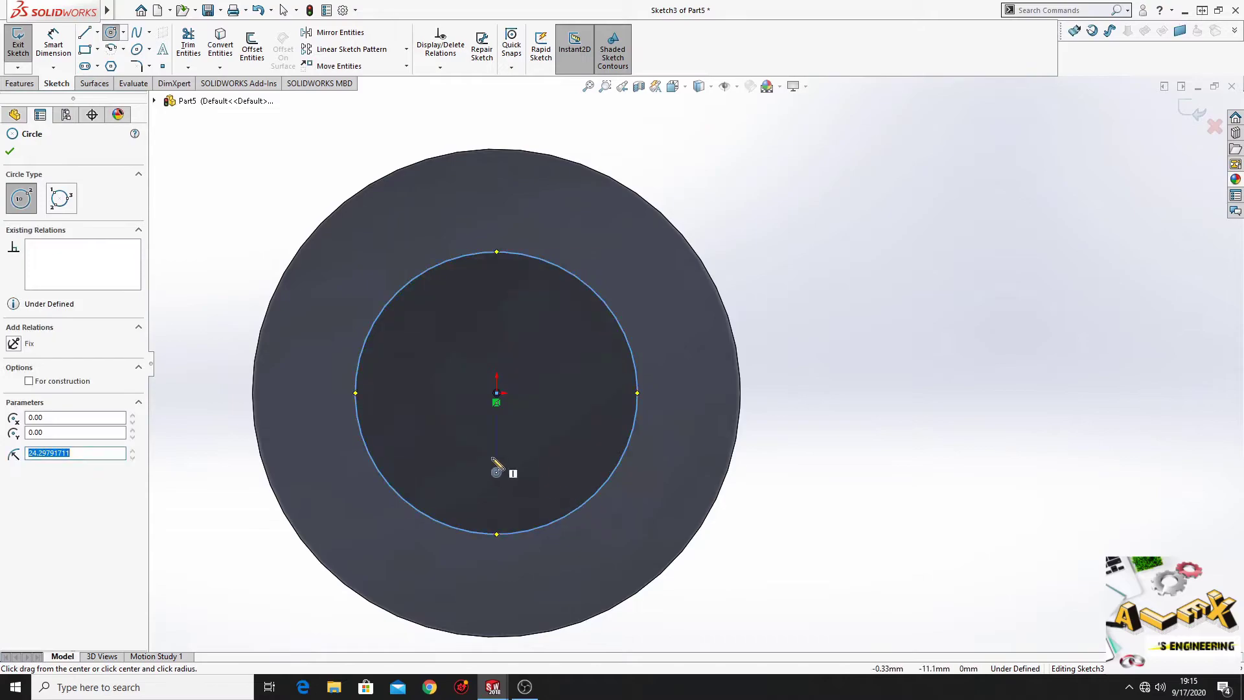
click(12, 153)
Extrude the smaller circle 30 mm as Boss-Extrude3 and view the shaft's front end.
click(26, 87)
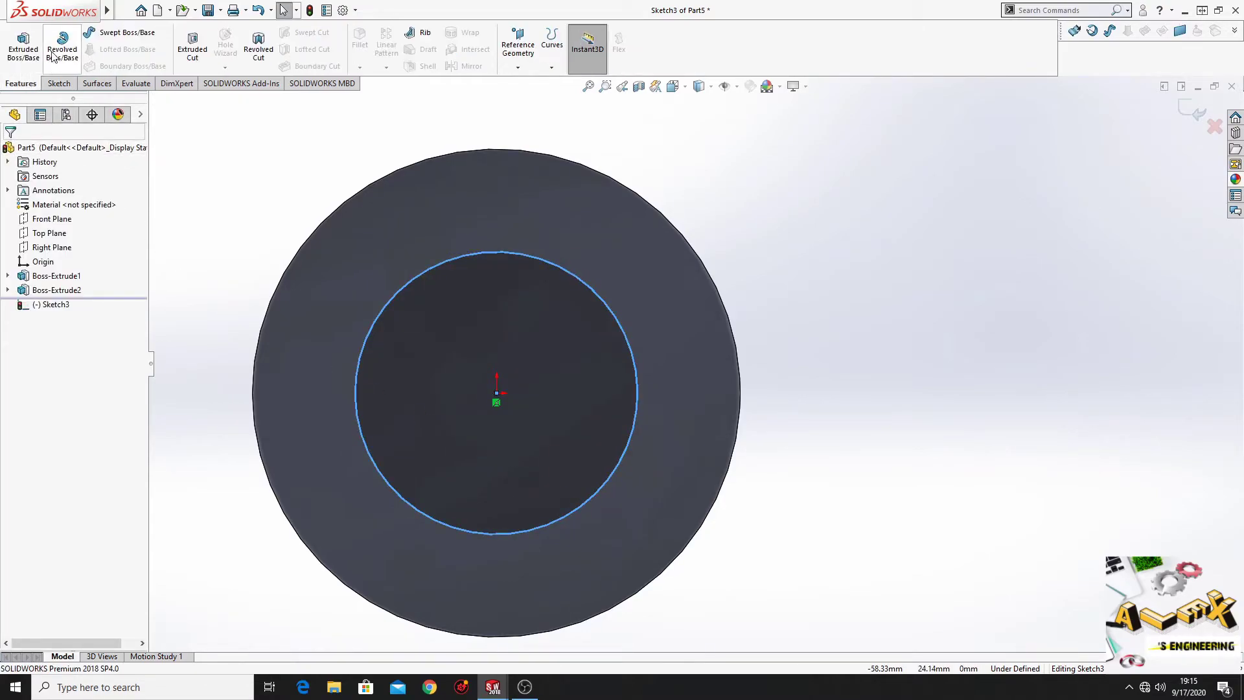
click(24, 45)
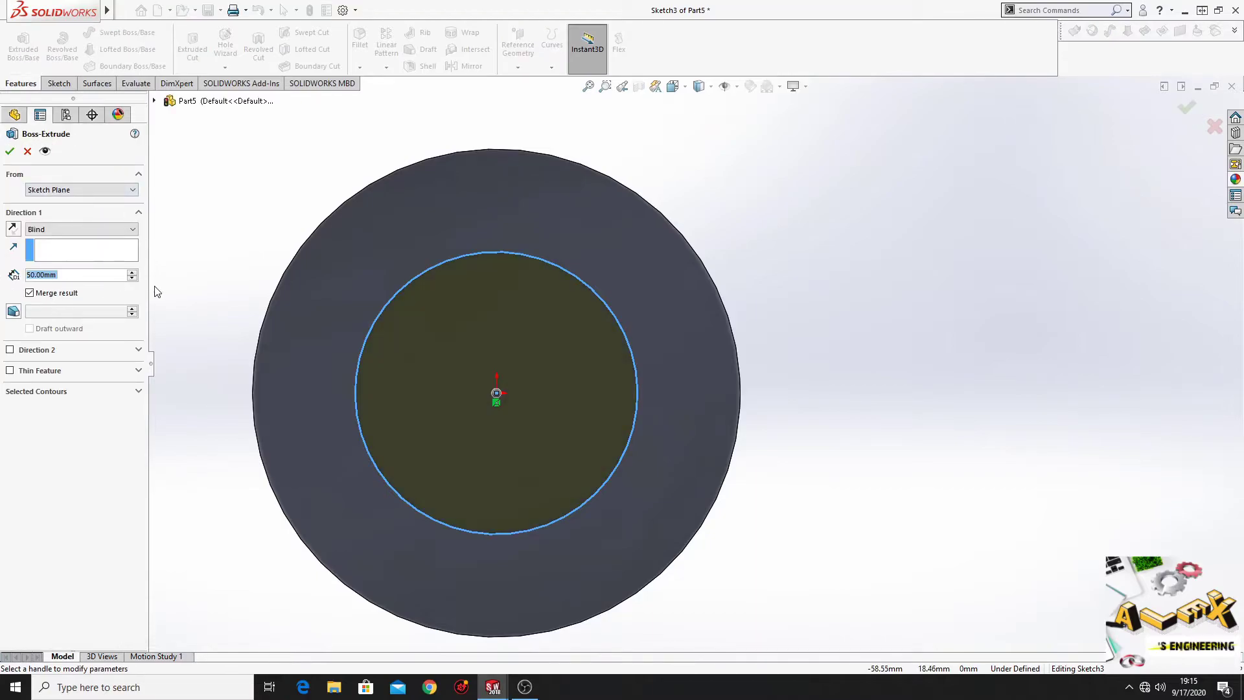
click(132, 278)
click(132, 277)
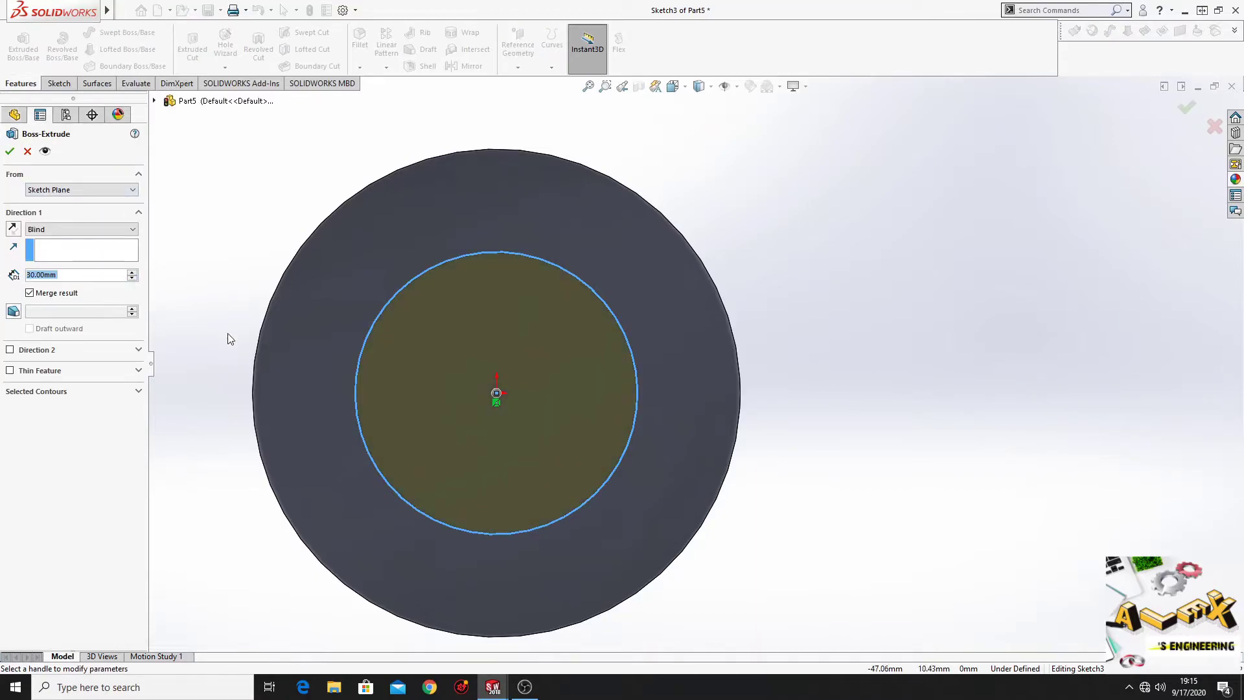
middle_drag(250, 340, 82, 214)
click(10, 151)
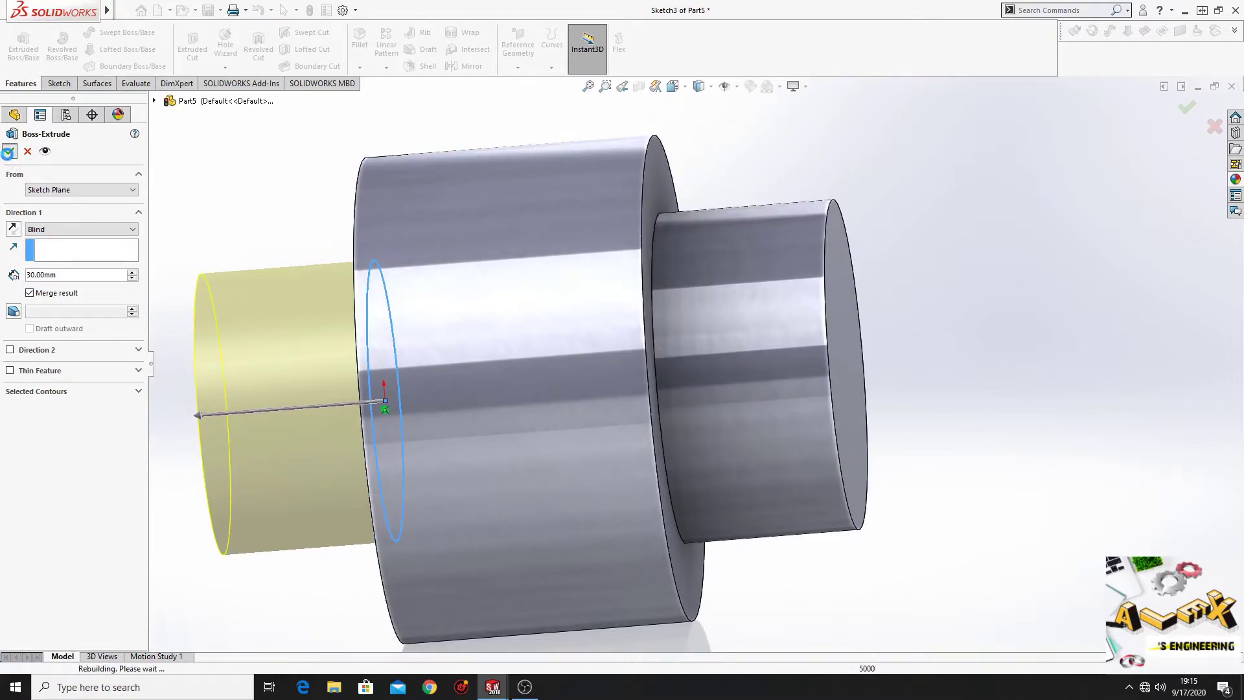
scroll(236, 250, up, 3)
middle_drag(236, 250, 440, 417)
Orbit the finished three-step shaft to inspect it.
middle_drag(460, 458, 403, 458)
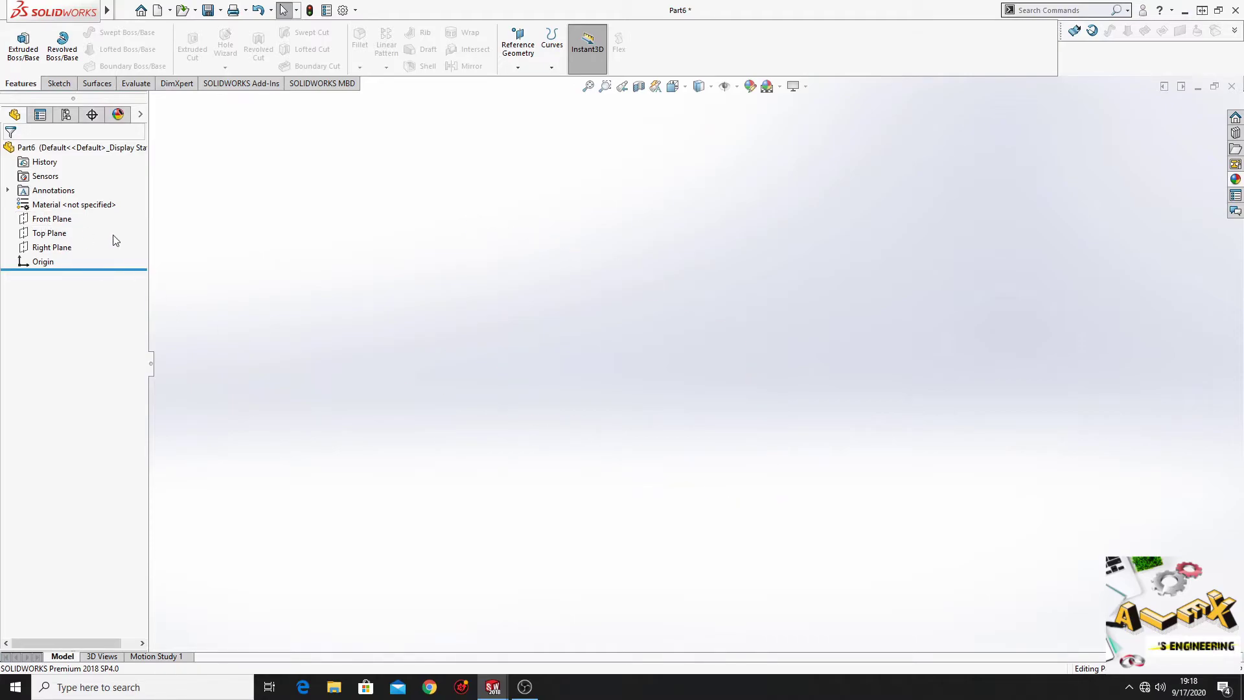
Sketch a circle centred on the origin on the Front Plane.
click(56, 222)
click(67, 197)
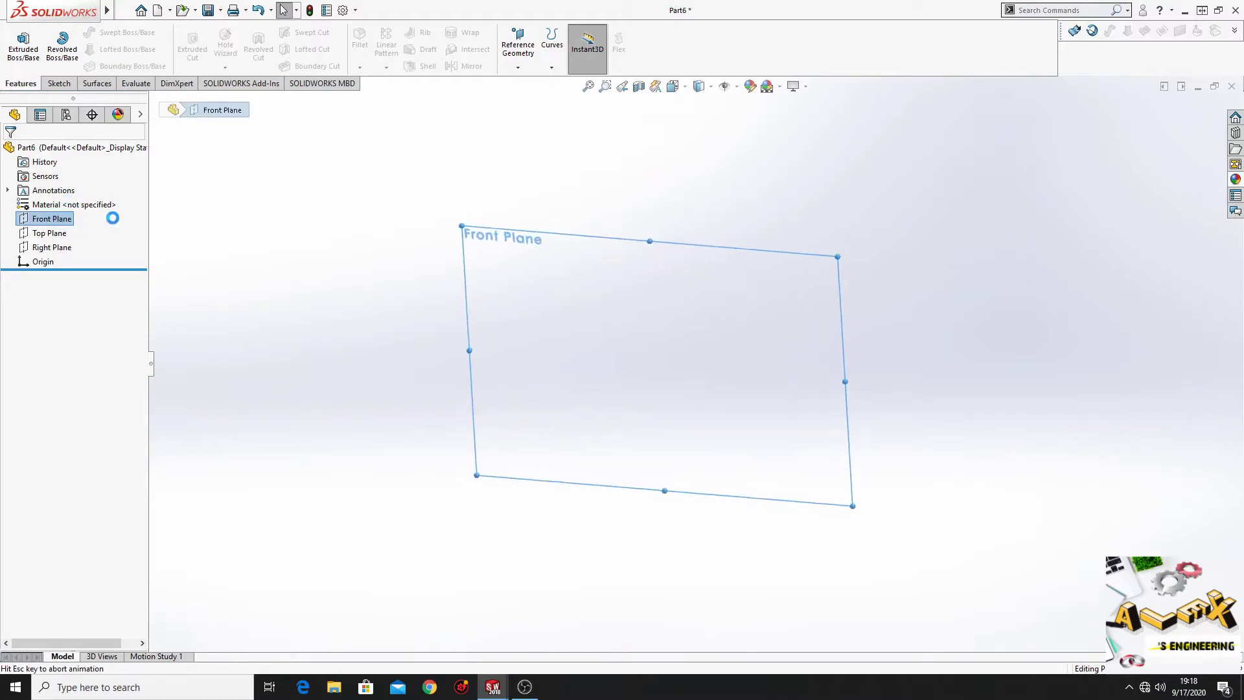
click(476, 312)
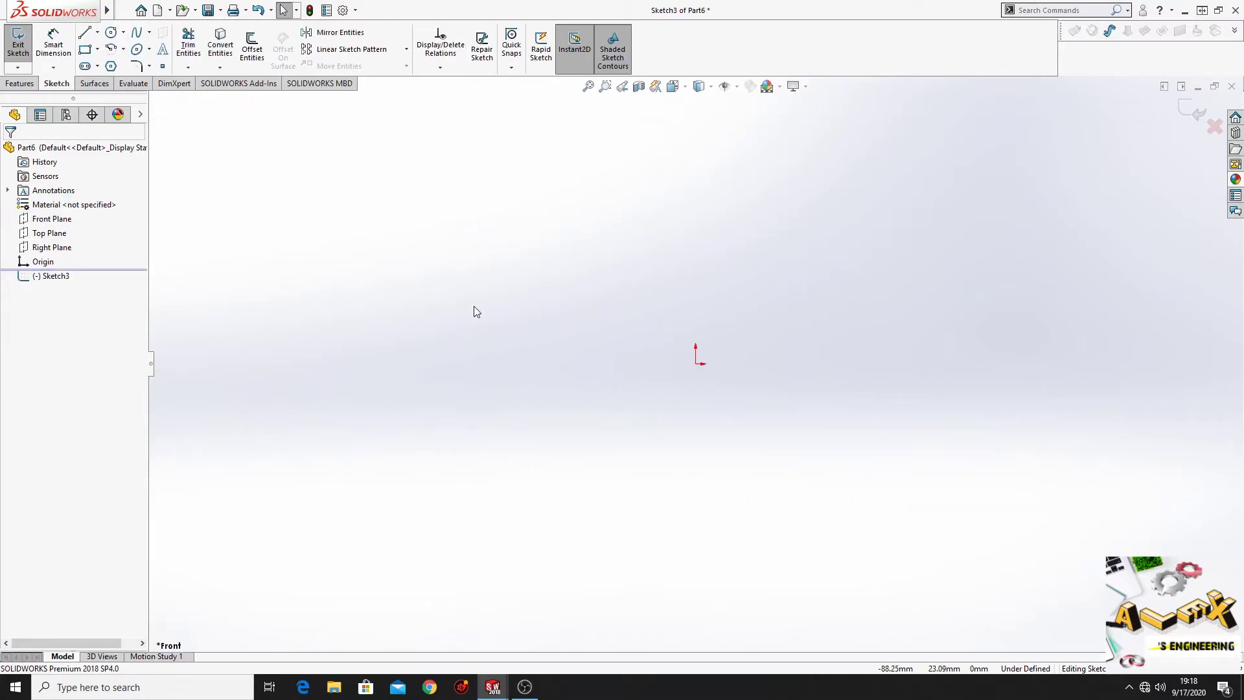
click(111, 33)
click(556, 374)
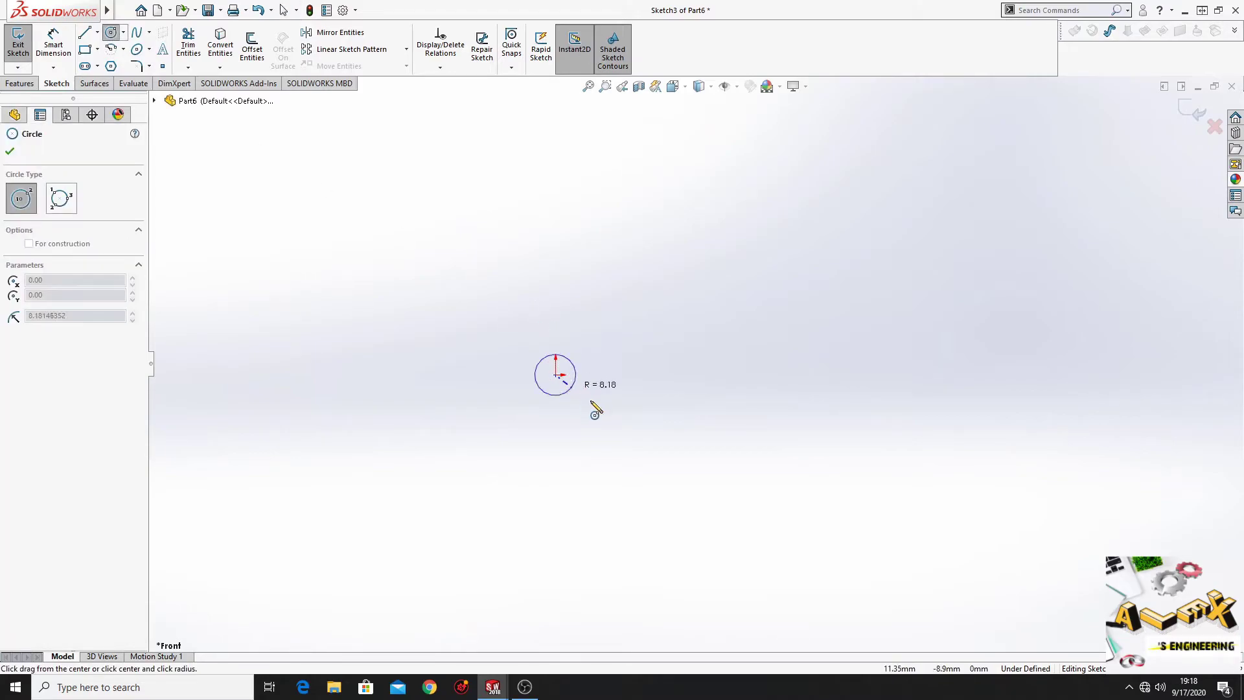
click(638, 466)
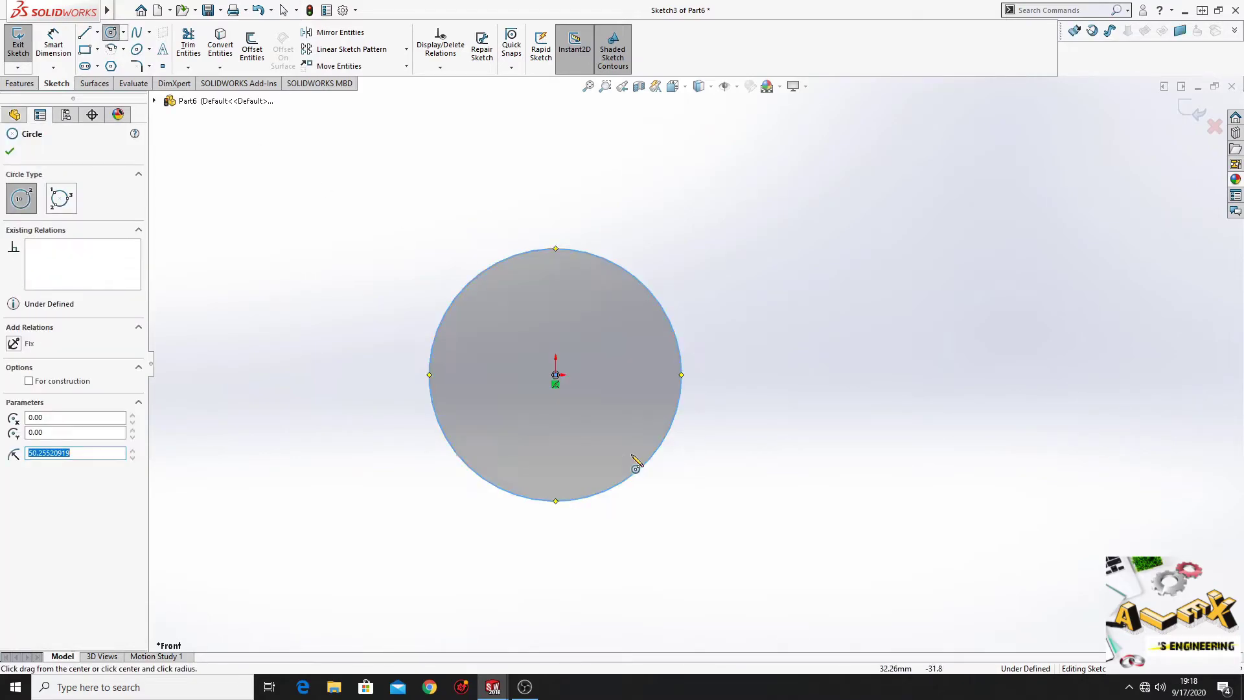
right_click(249, 280)
click(267, 289)
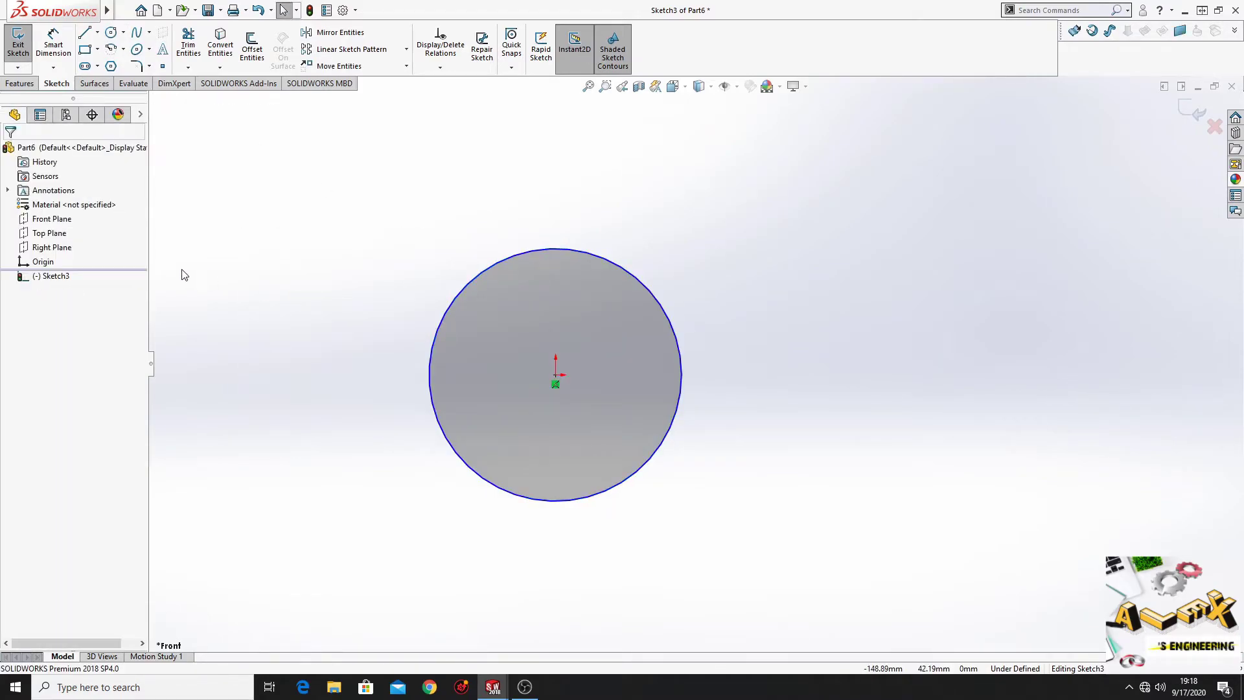
Extrude the circle 150 mm into a solid cylinder.
click(20, 84)
click(24, 42)
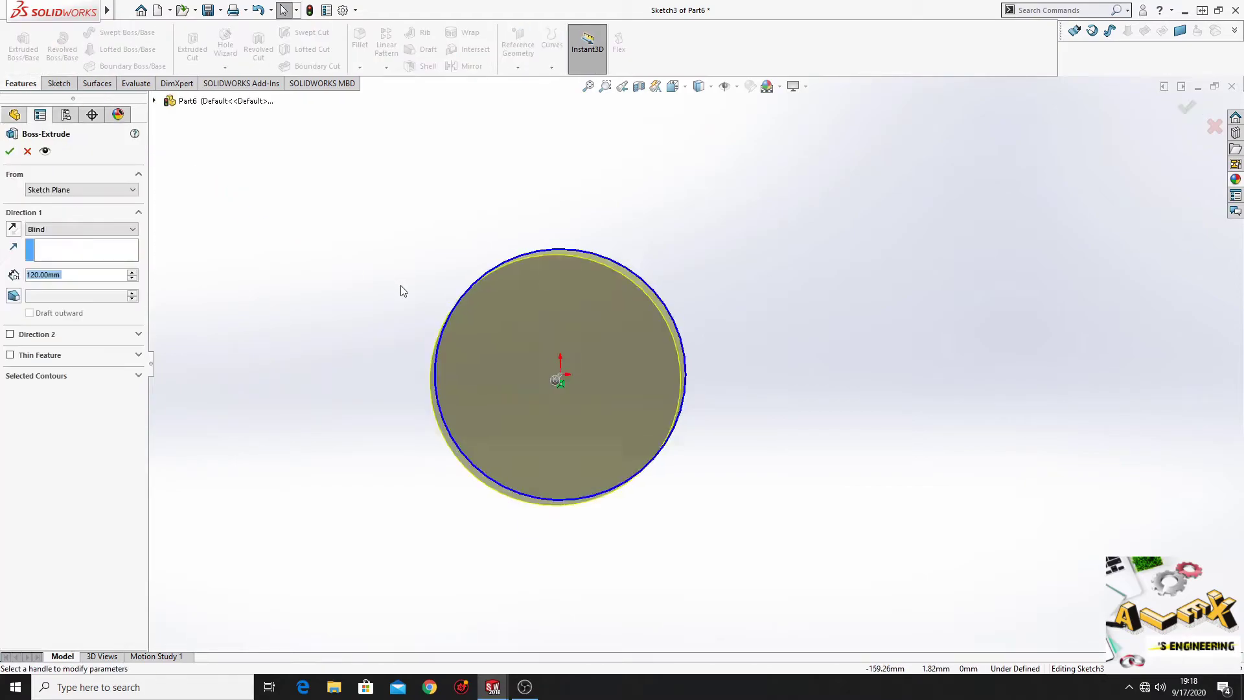
click(132, 273)
click(132, 272)
click(132, 273)
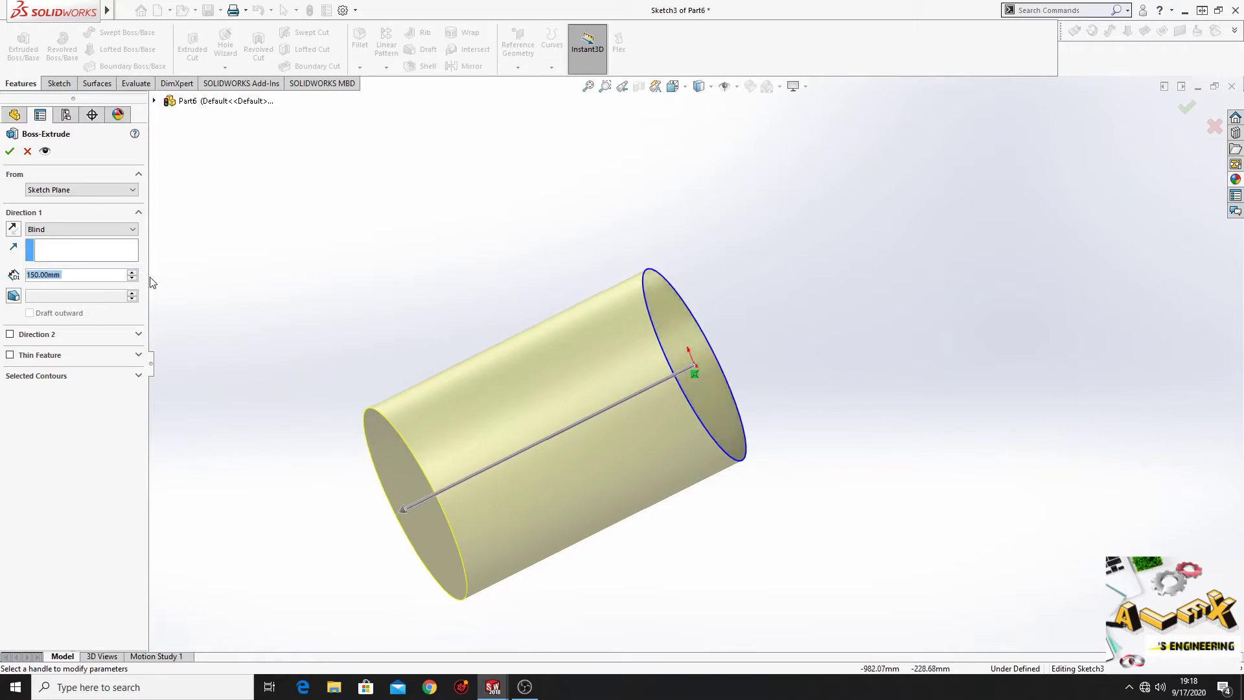
click(10, 151)
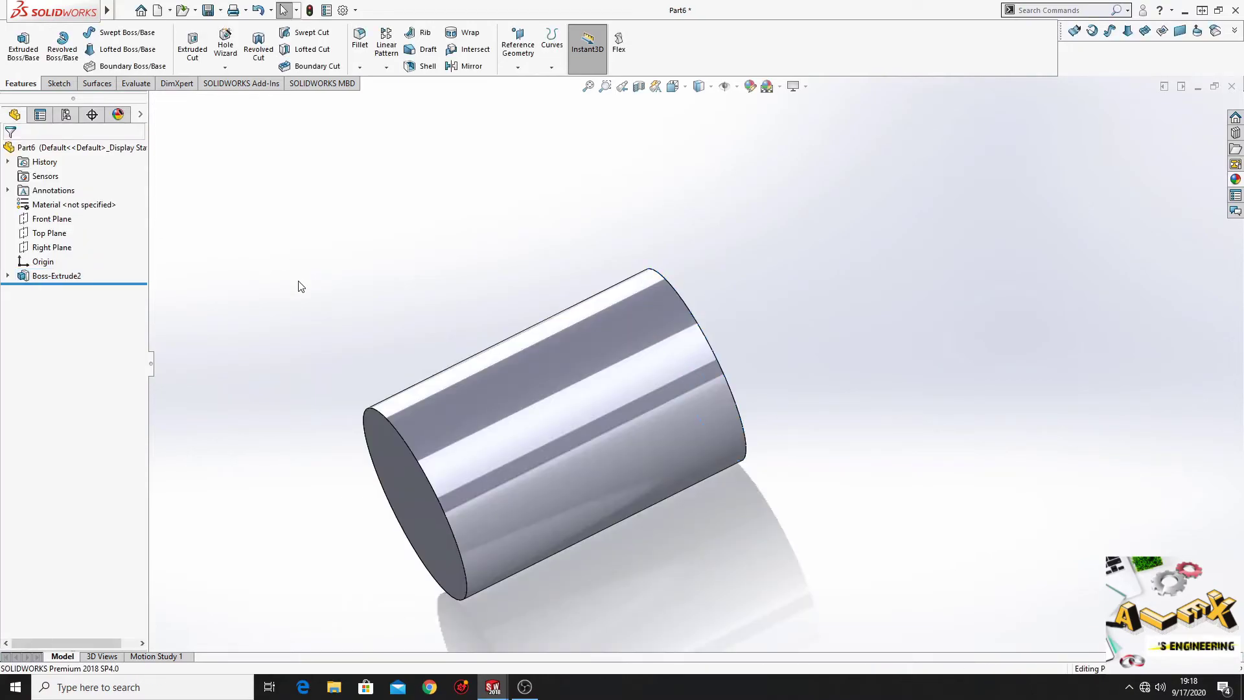
On the Right Plane, draw a horizontal line along the cylinder and a vertical line to its top edge.
click(47, 248)
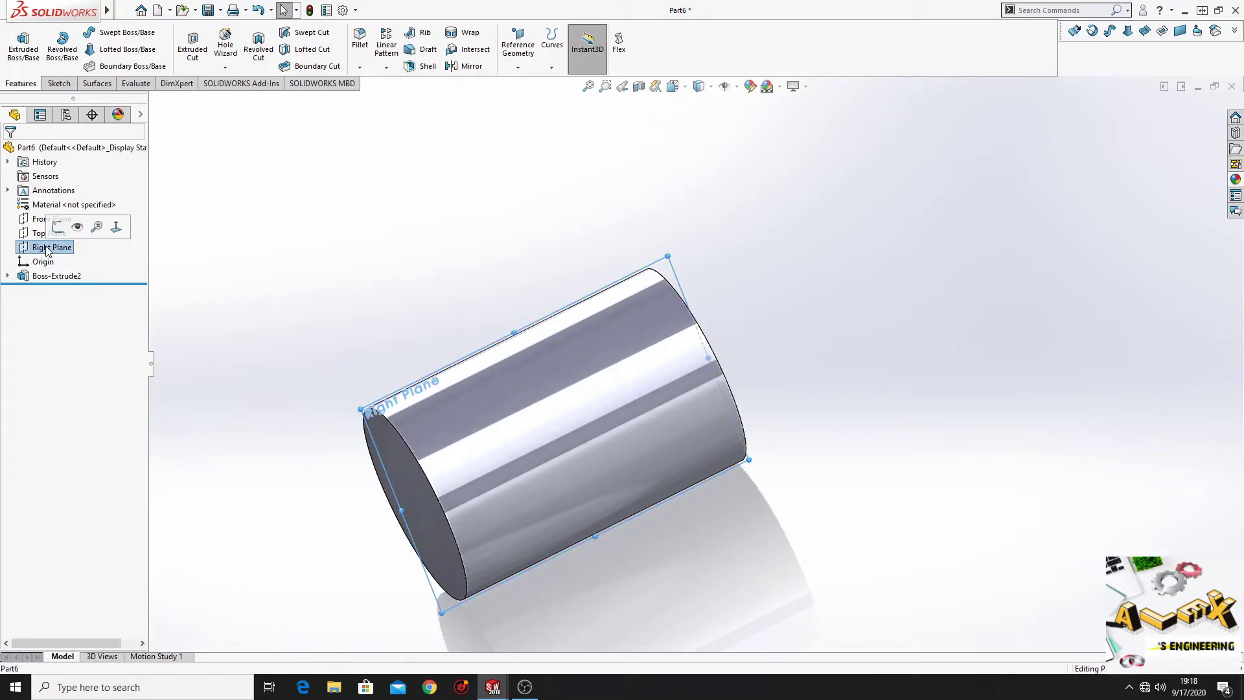
click(57, 228)
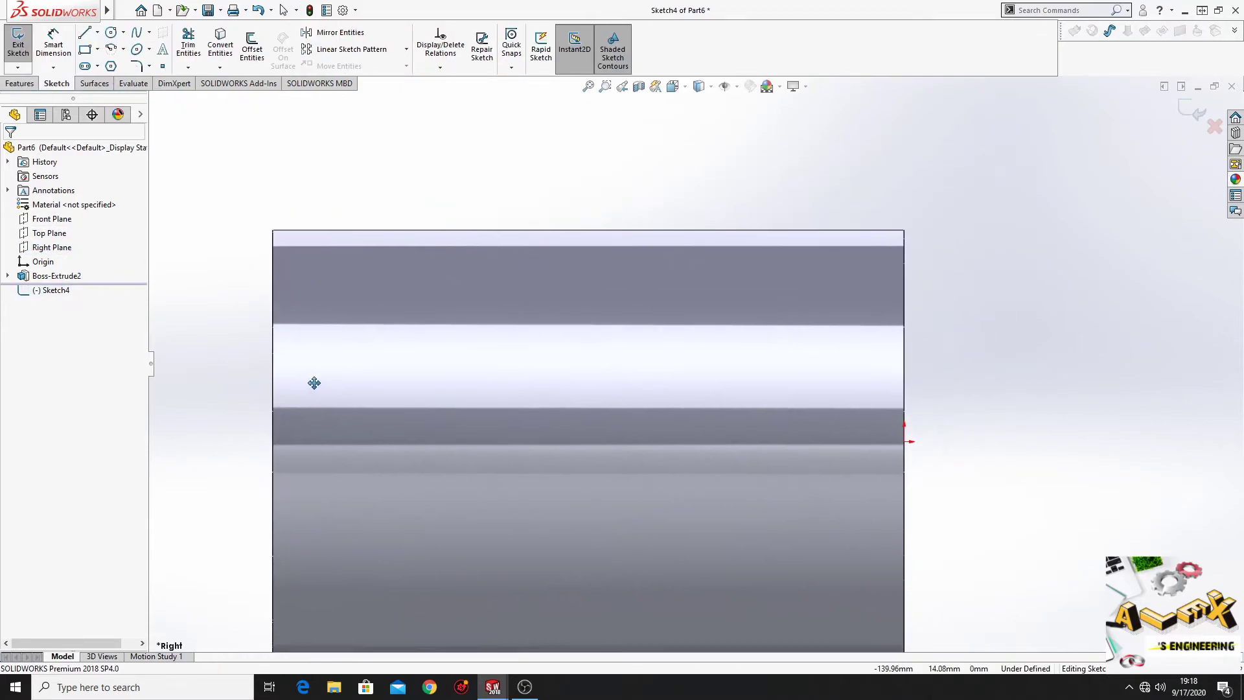
click(84, 35)
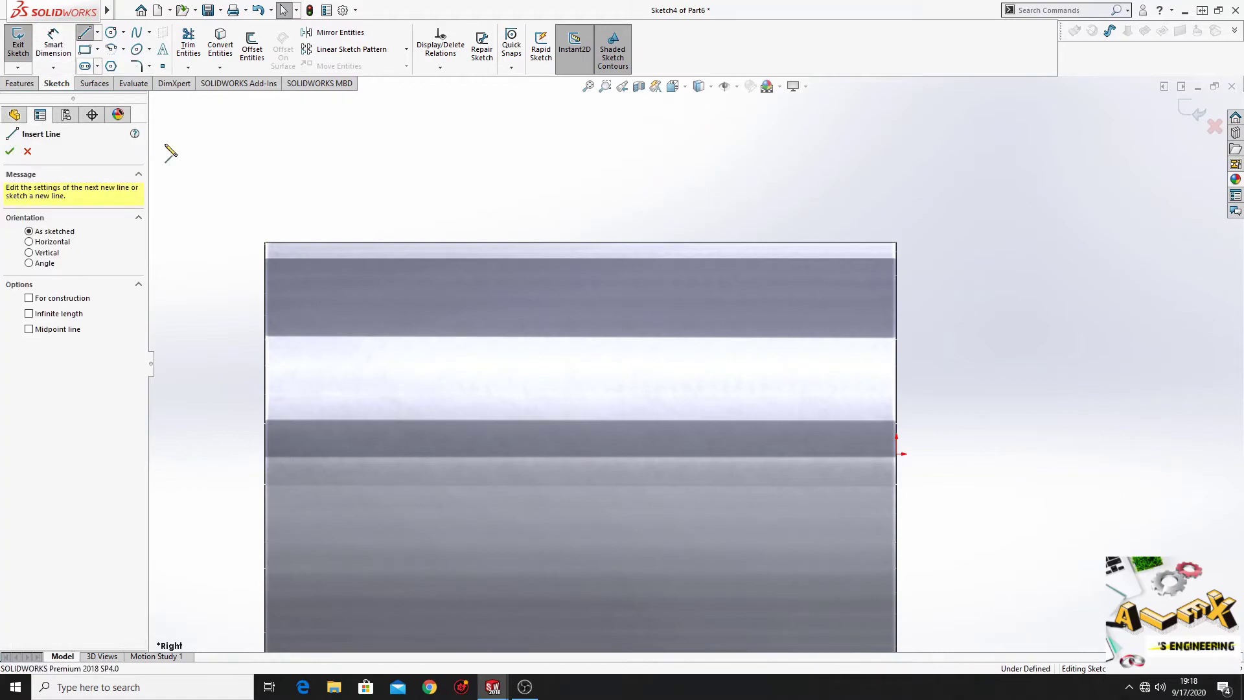
click(266, 369)
click(455, 368)
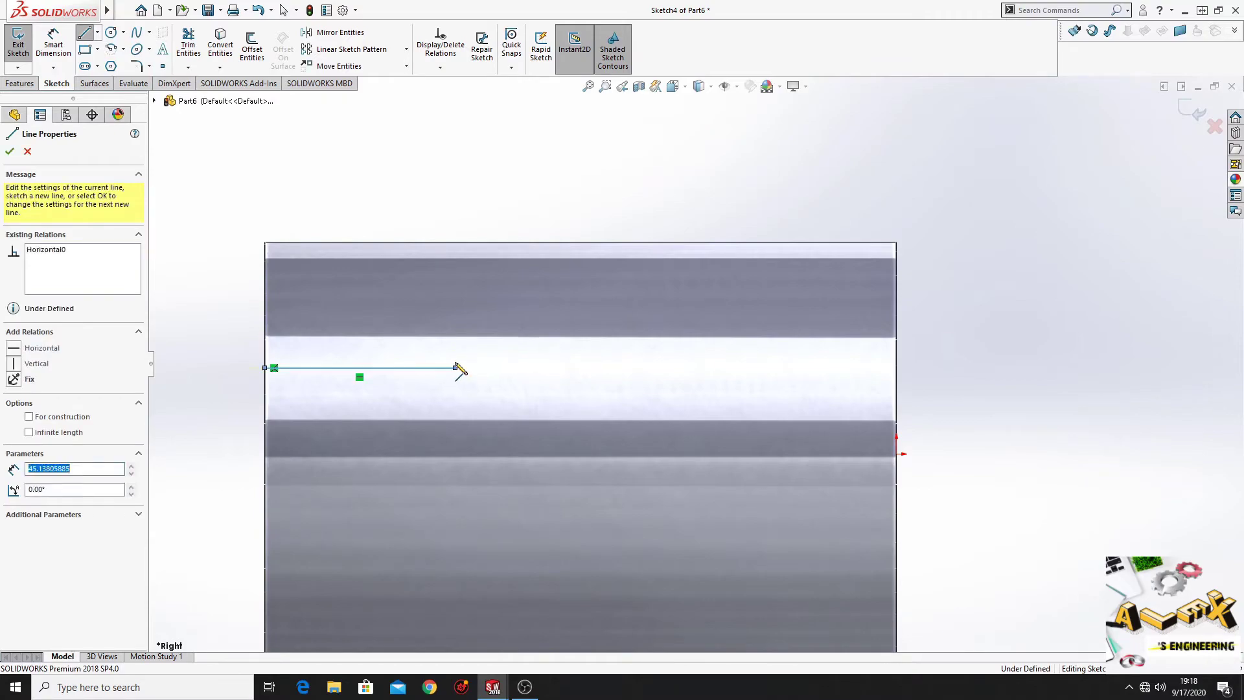
double_click(456, 243)
click(456, 243)
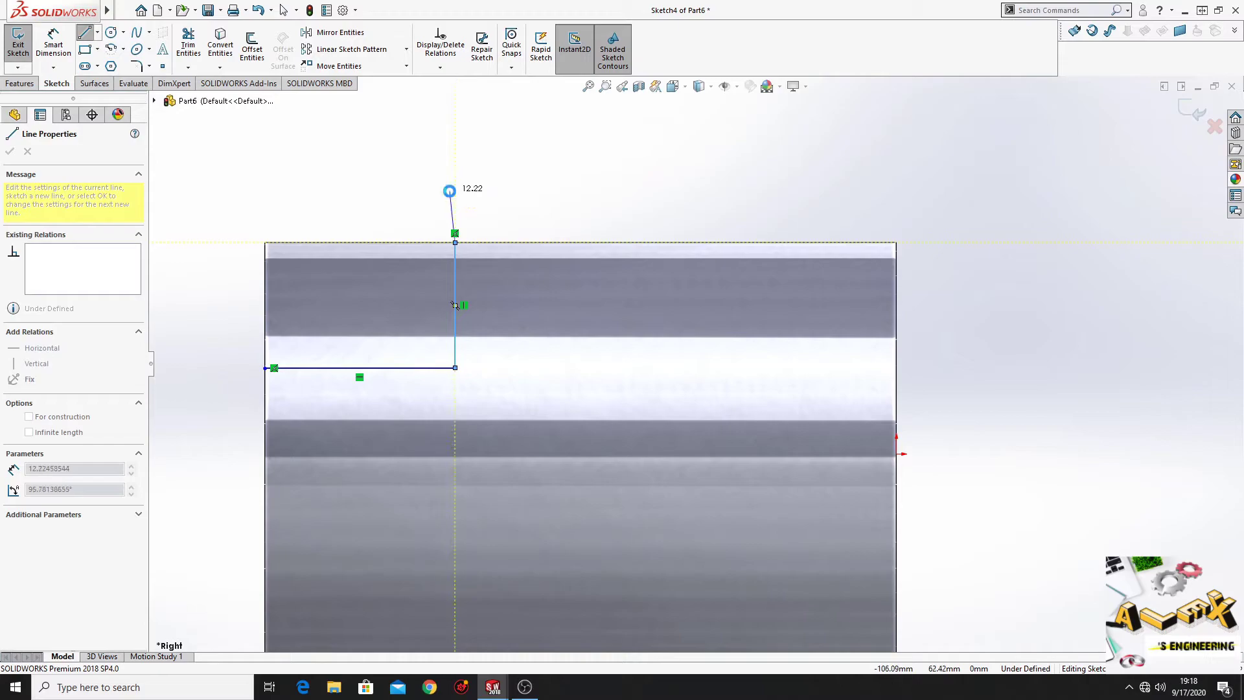
key(Escape)
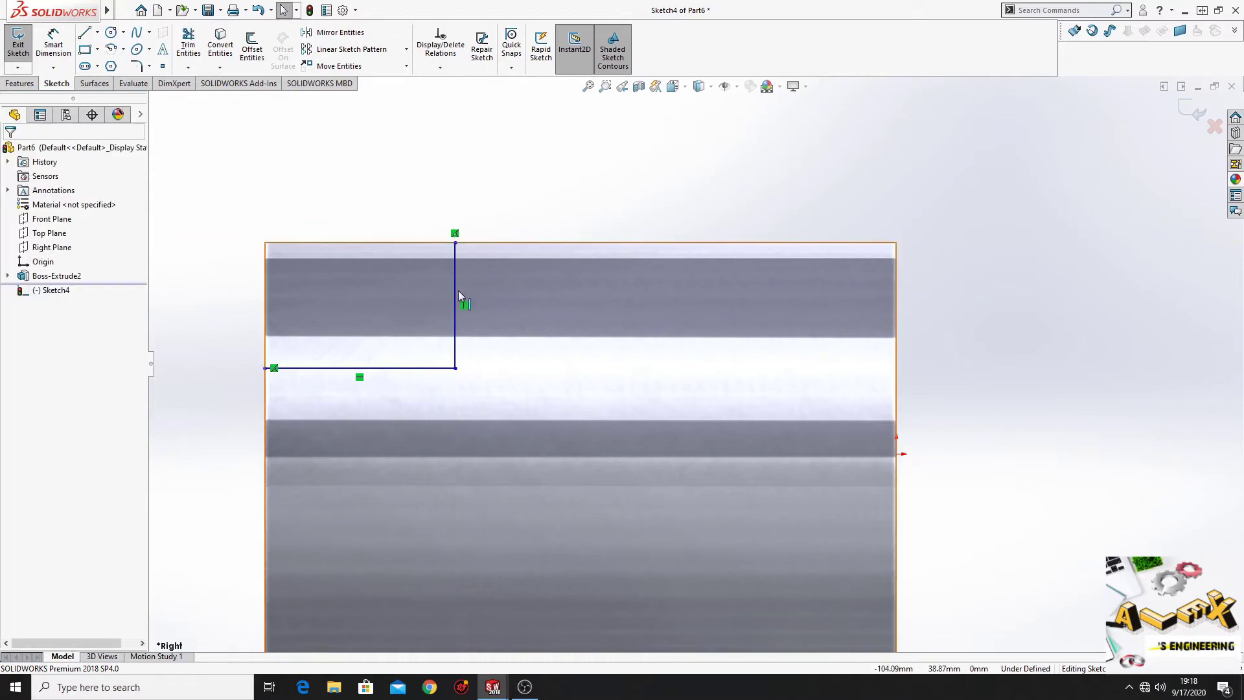
Delete the top endpoint's relation, raise the vertical line above the cylinder, and close the rectangle.
right_click(456, 234)
click(491, 397)
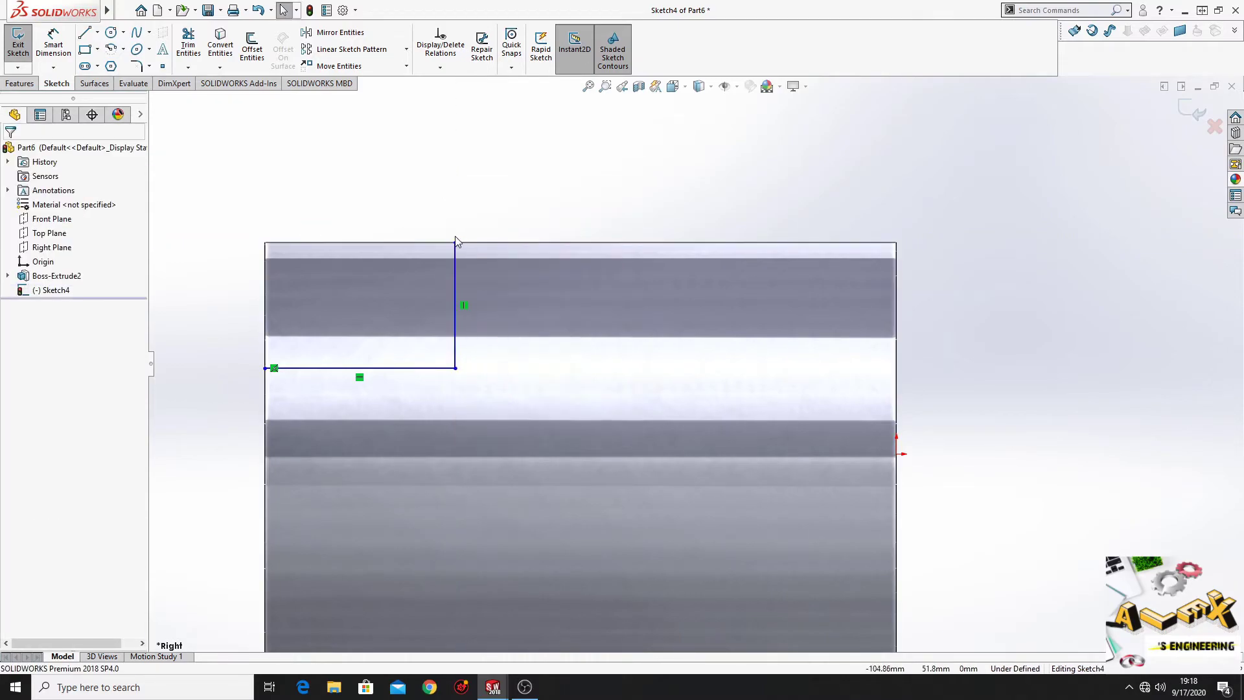
drag(463, 197, 456, 210)
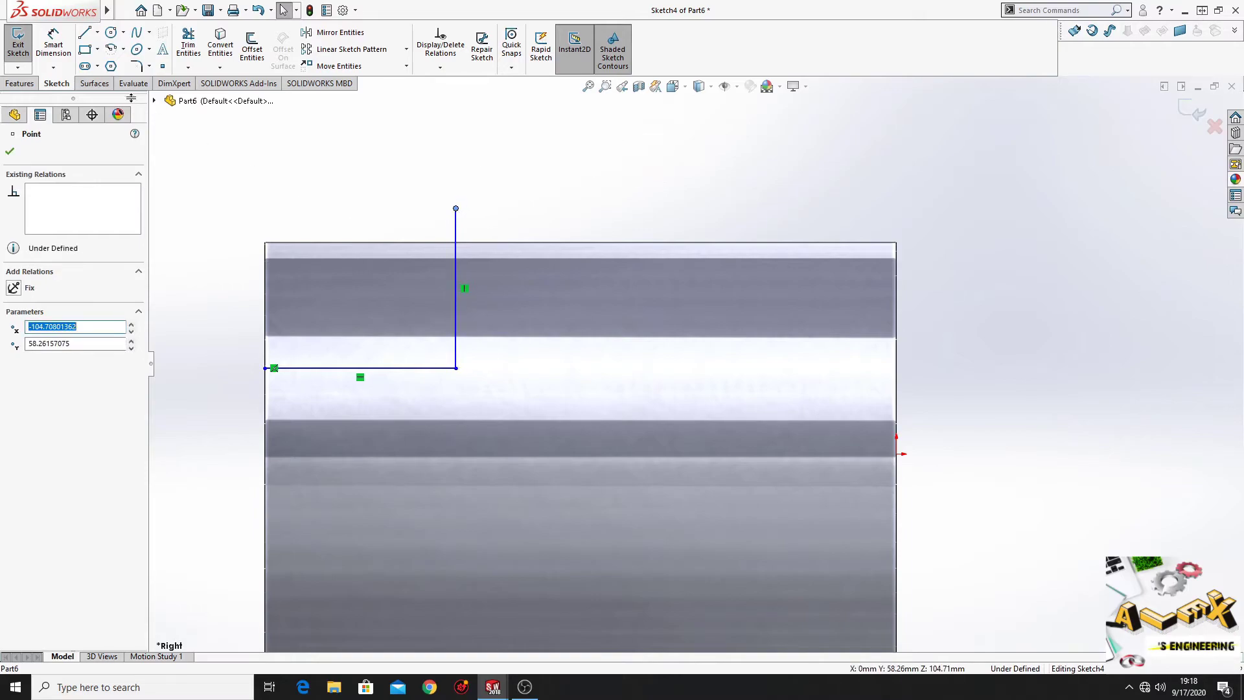
click(87, 36)
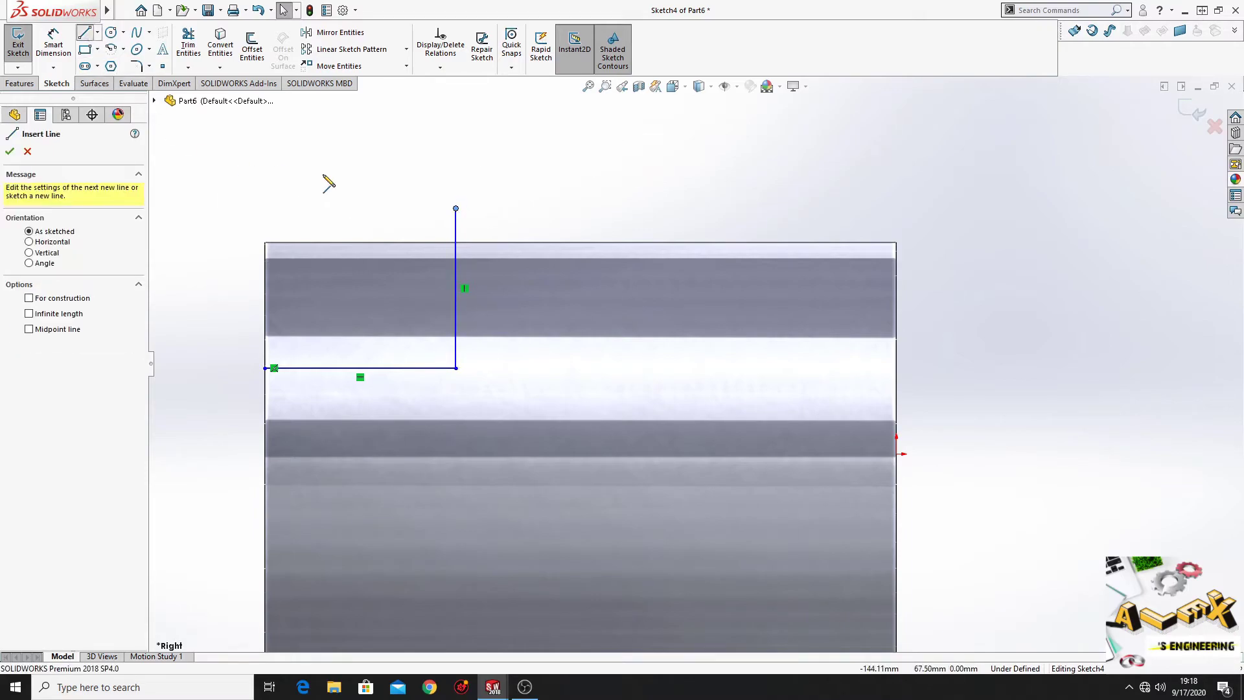
click(456, 209)
click(264, 208)
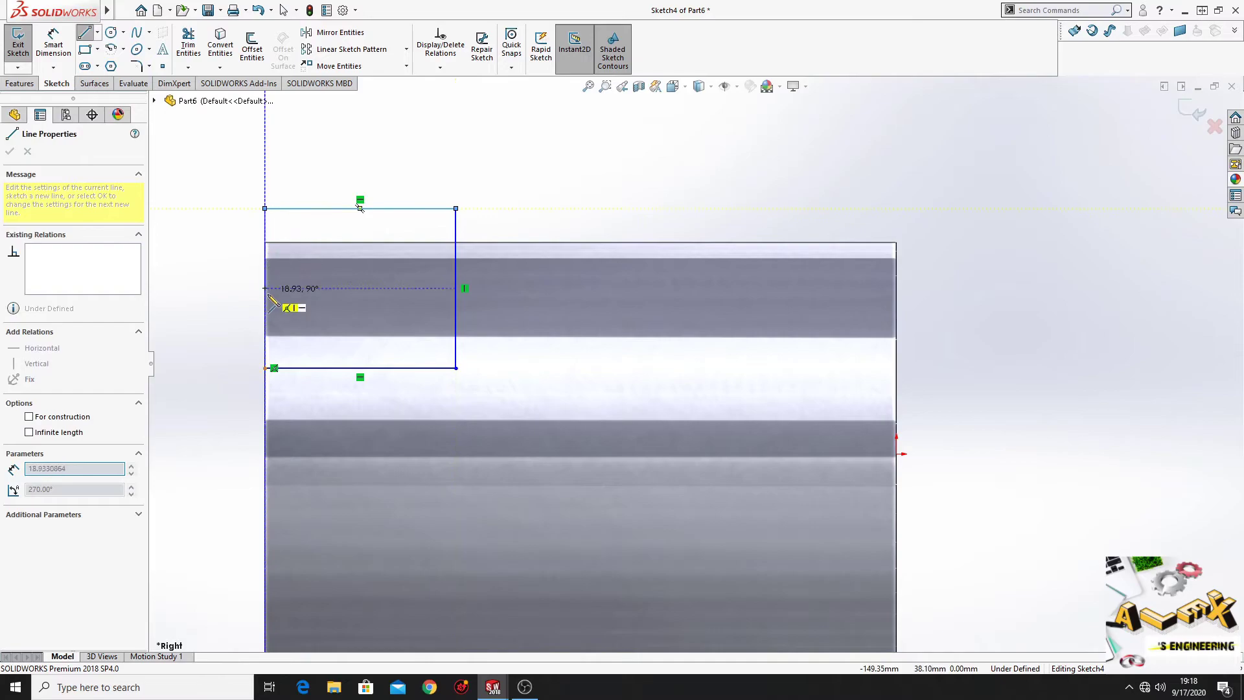
click(265, 367)
right_click(235, 236)
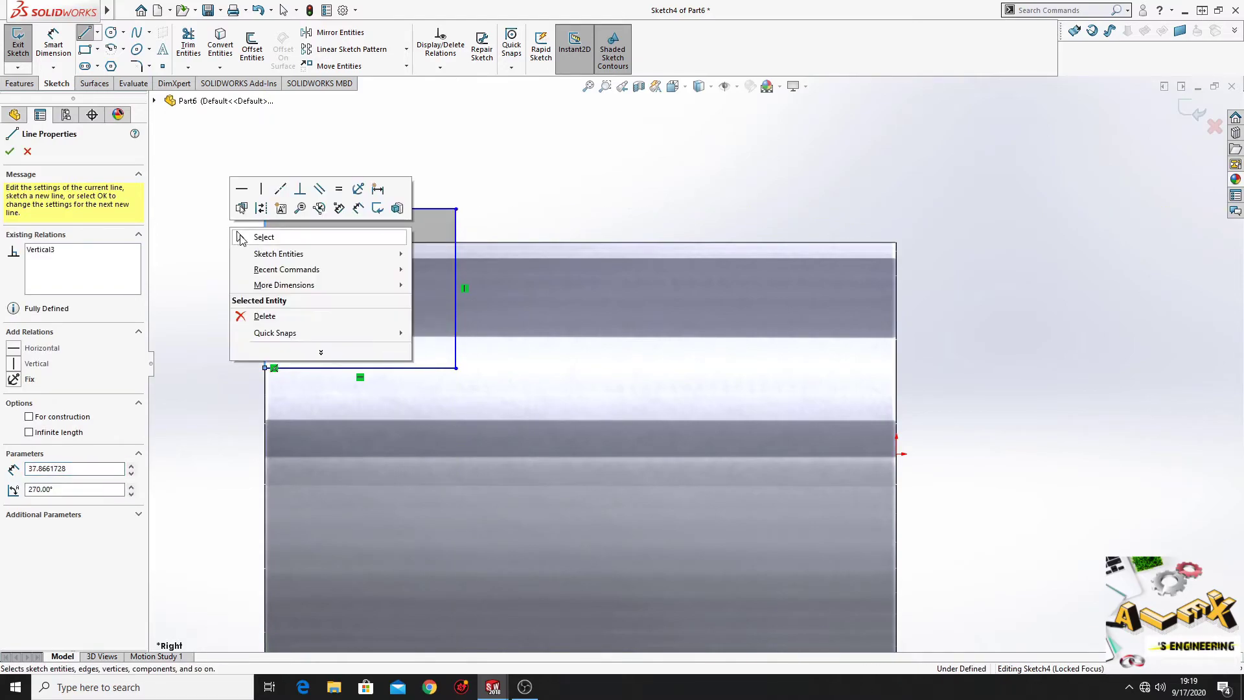
click(259, 240)
scroll(519, 270, up, 3)
ctrl+middle_drag(520, 276, 427, 283)
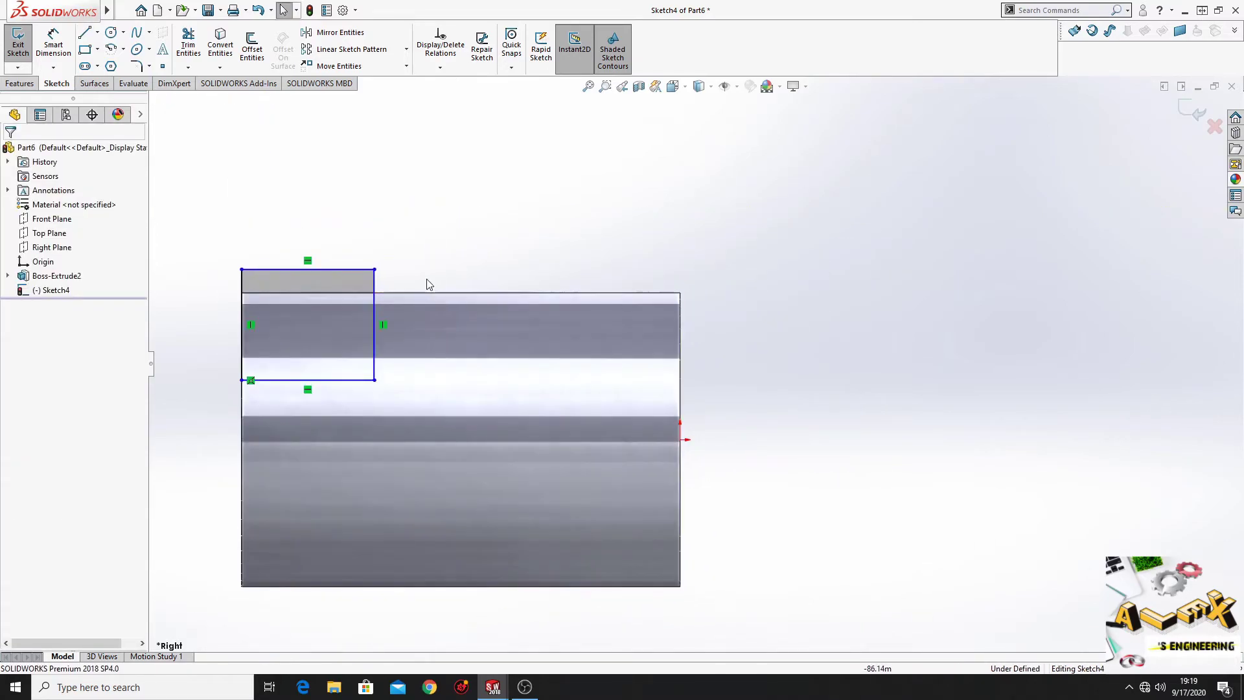
Draw a matching closed rectangle over the cylinder's right end.
click(83, 34)
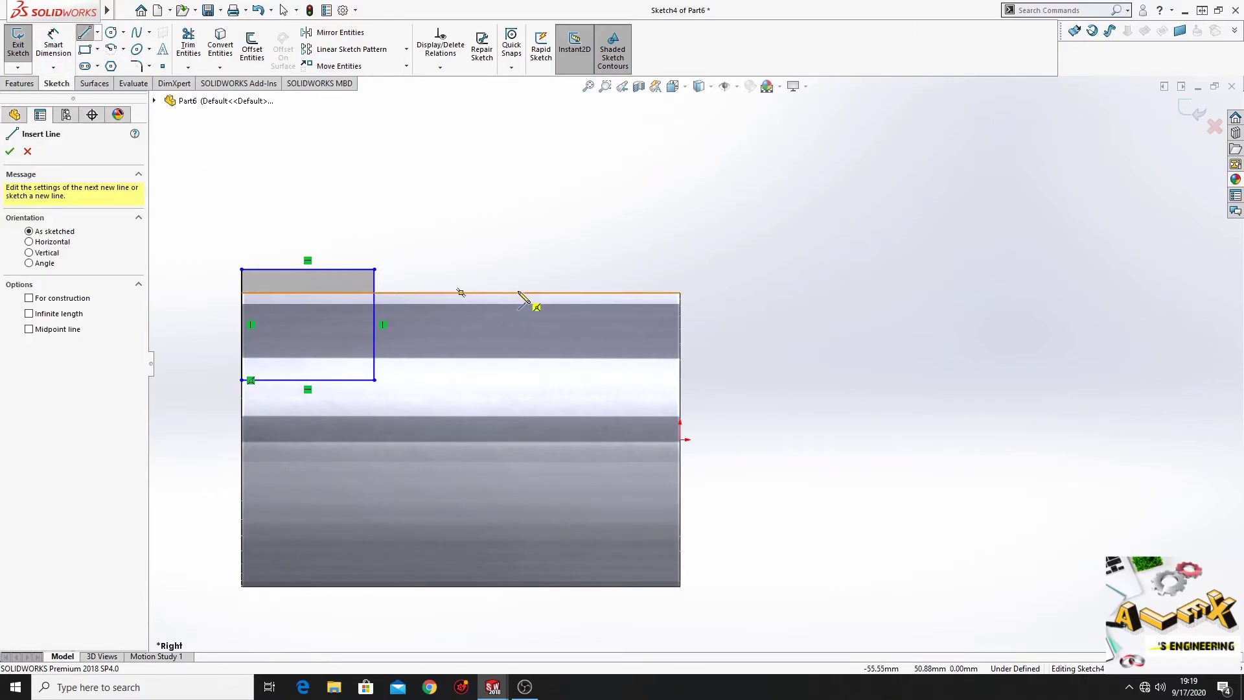
click(520, 269)
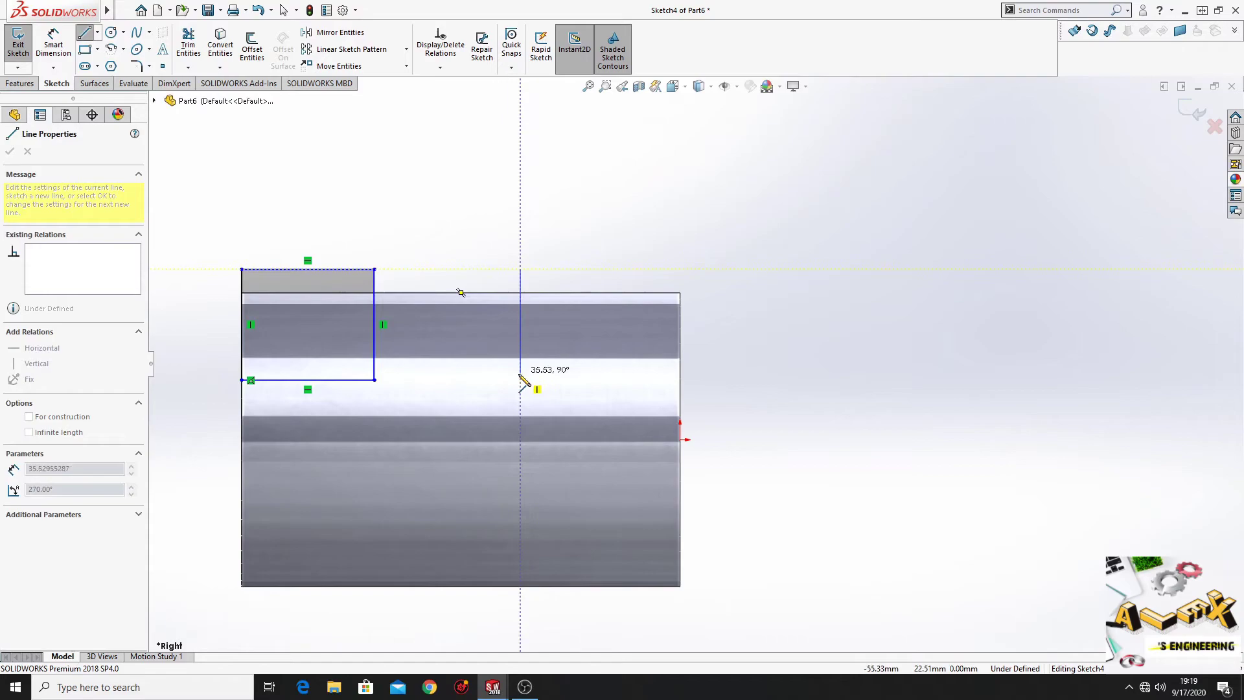
click(520, 380)
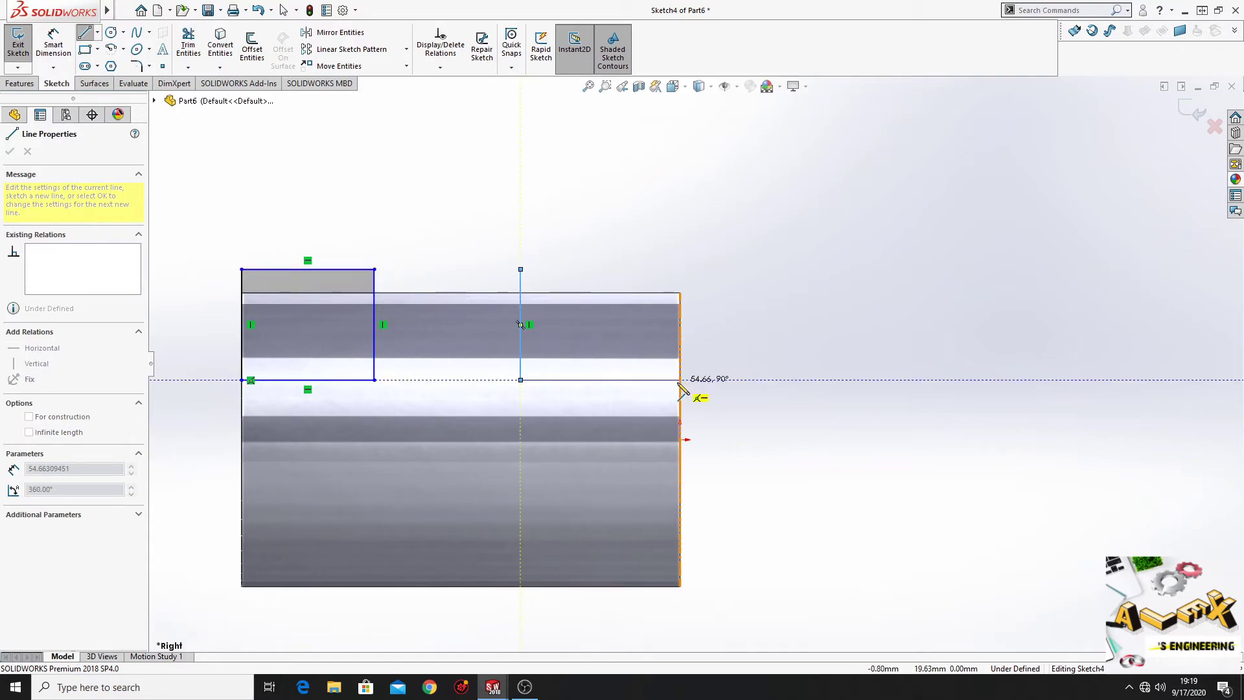
click(680, 379)
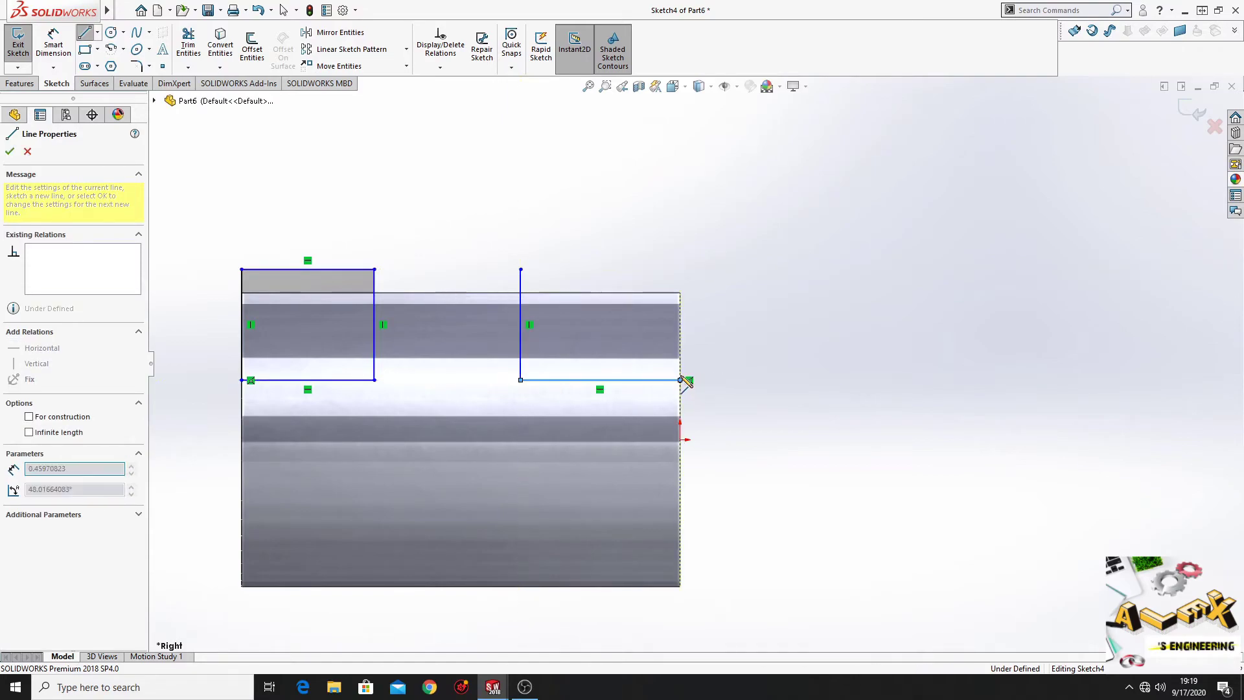
click(679, 269)
click(520, 268)
right_click(517, 199)
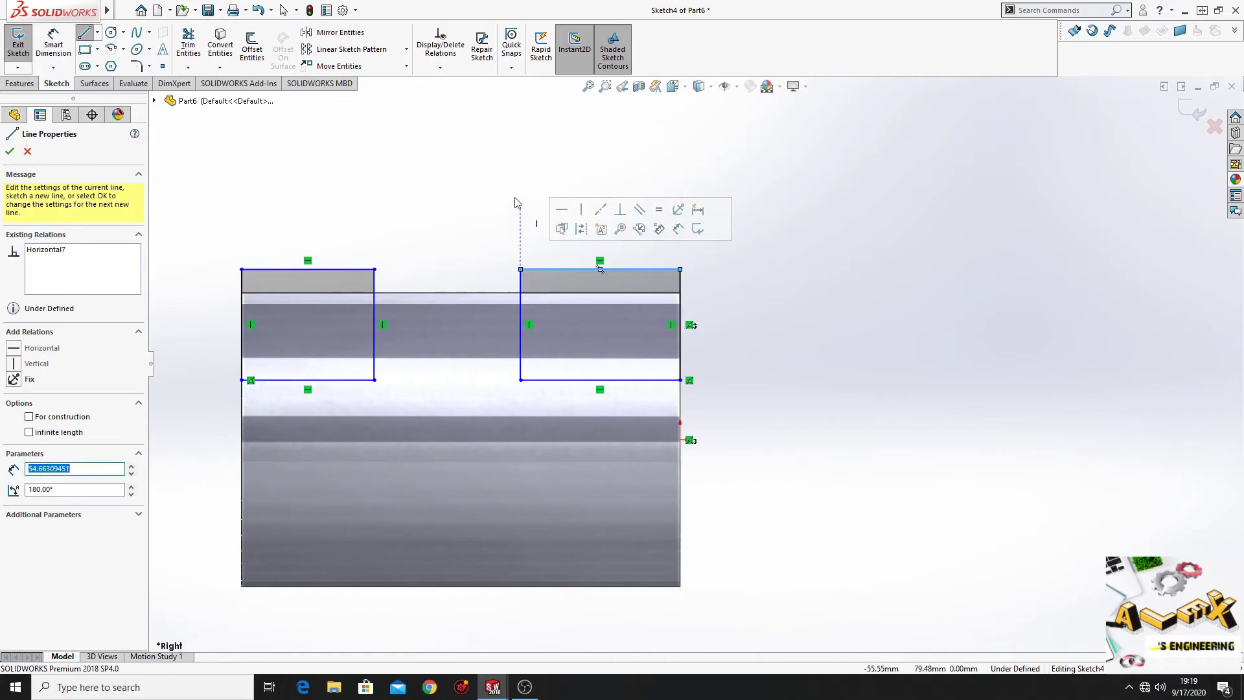
click(537, 205)
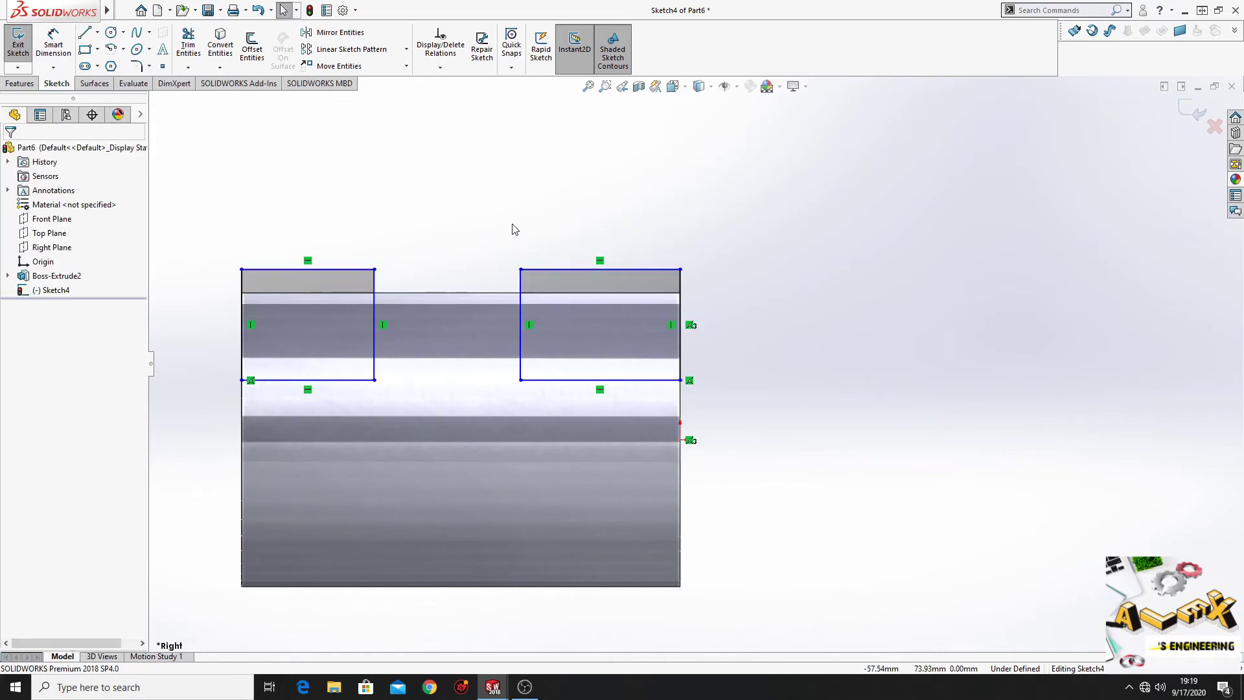
Draw a centerline along the cylinder's axis and revolve-cut both rectangles around it.
click(98, 33)
click(112, 63)
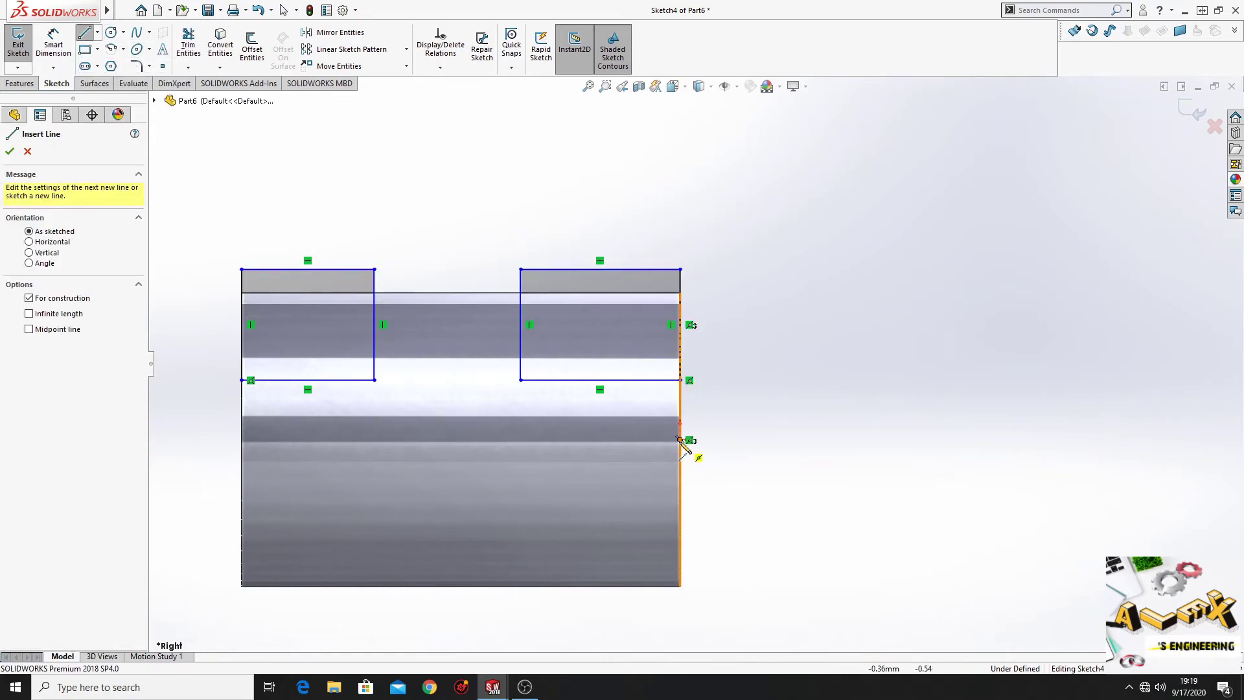
click(680, 441)
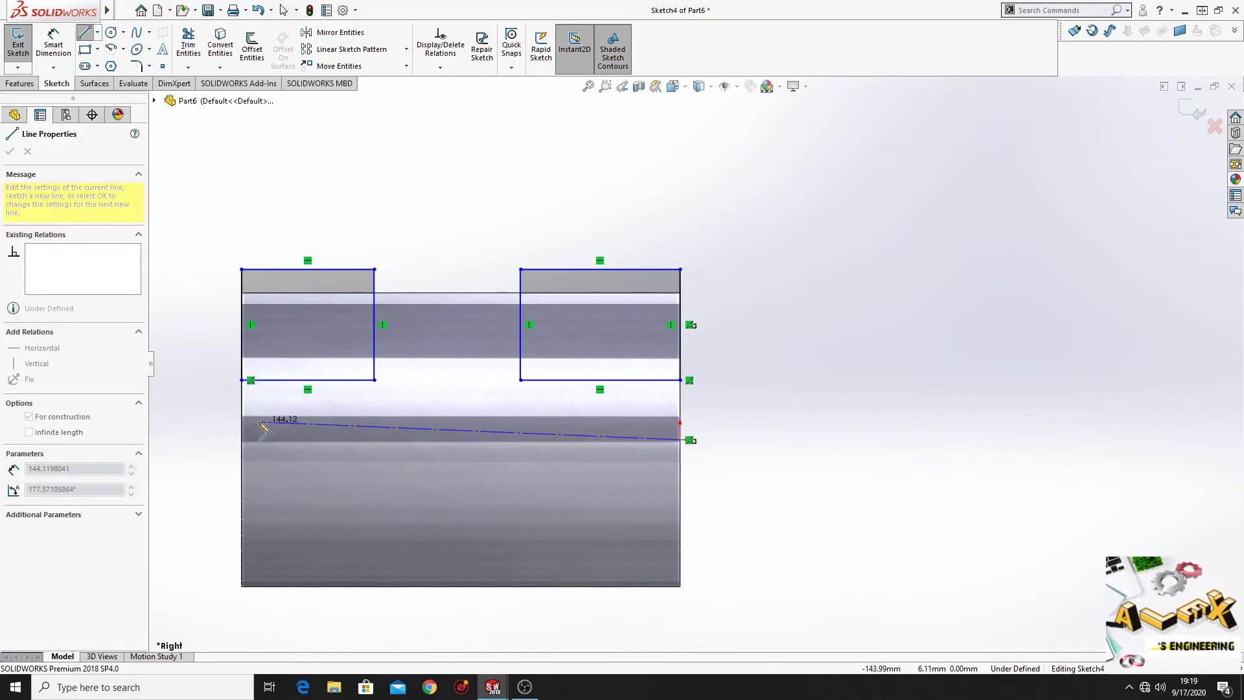
click(241, 440)
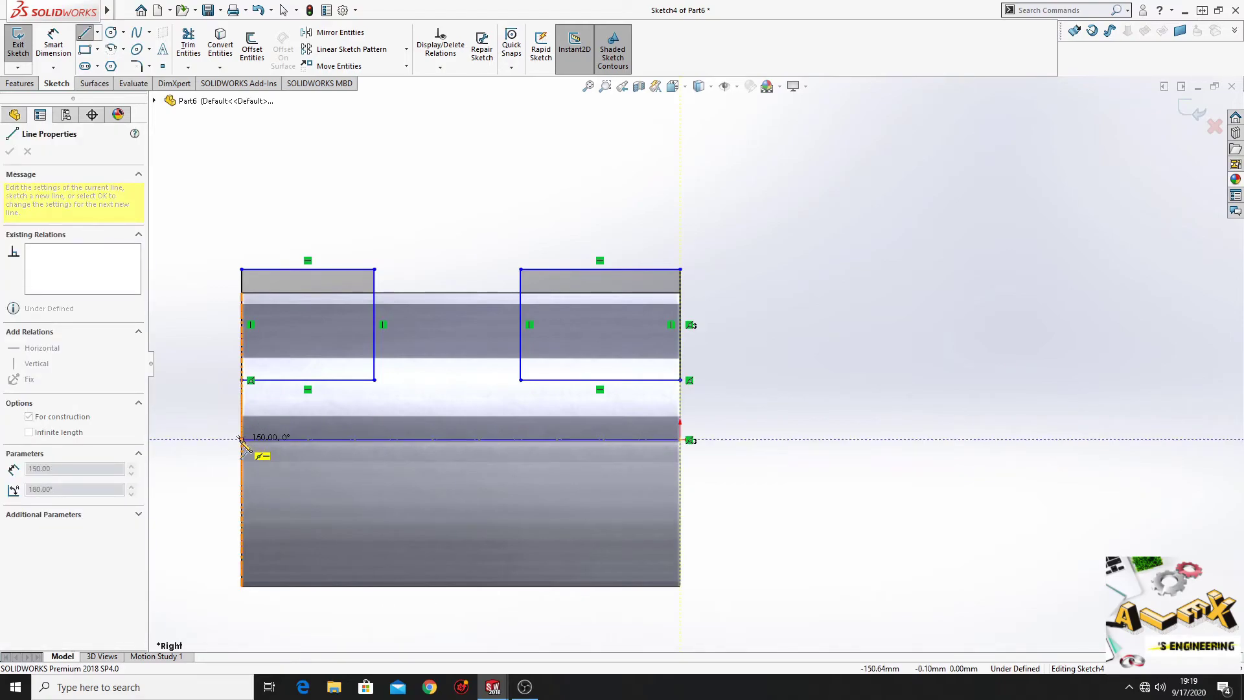
right_click(196, 363)
click(208, 364)
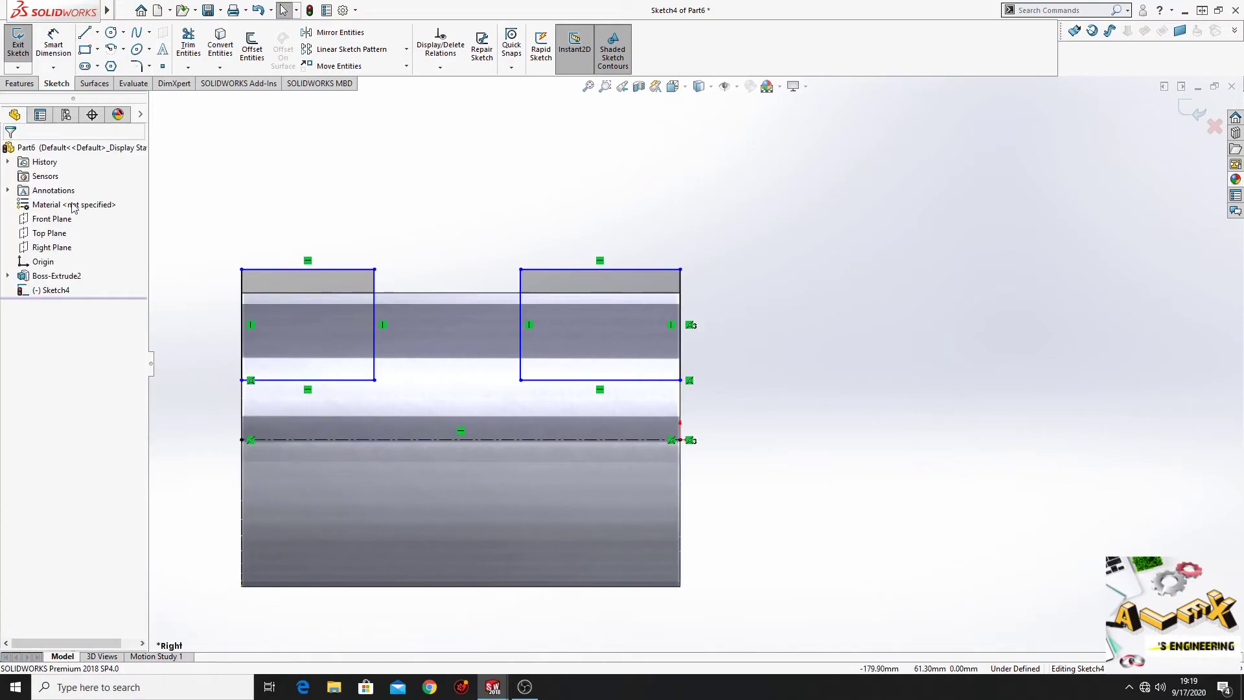
click(21, 83)
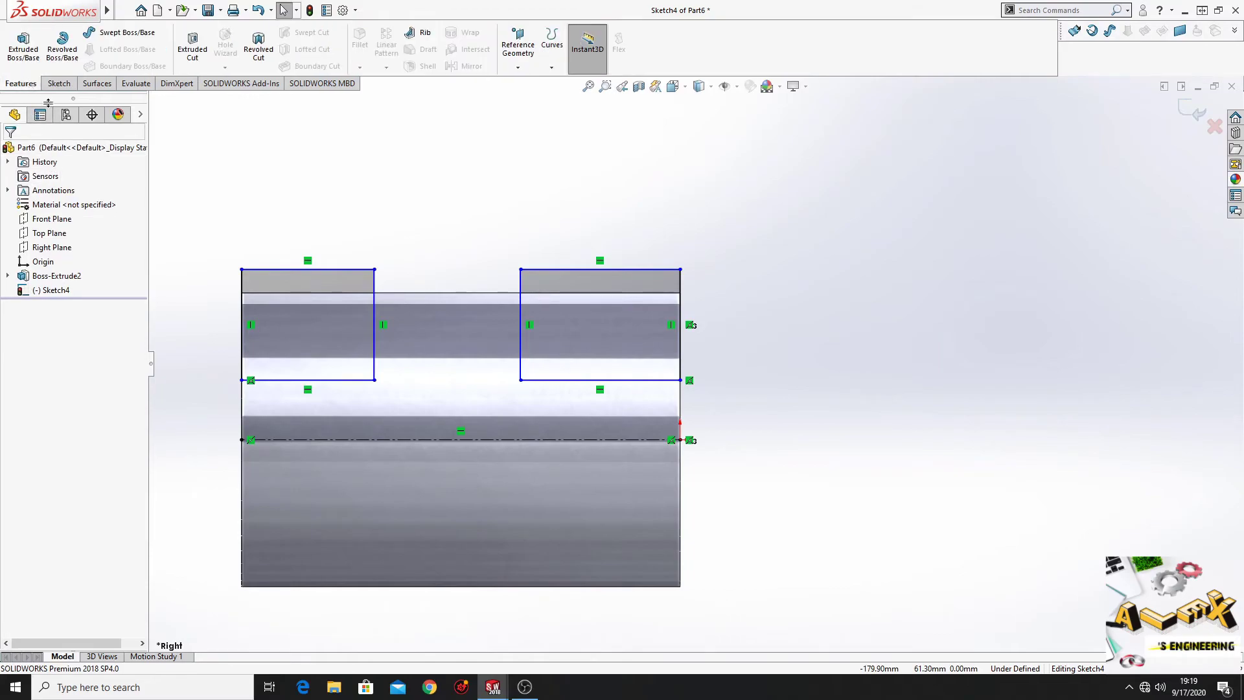
click(258, 44)
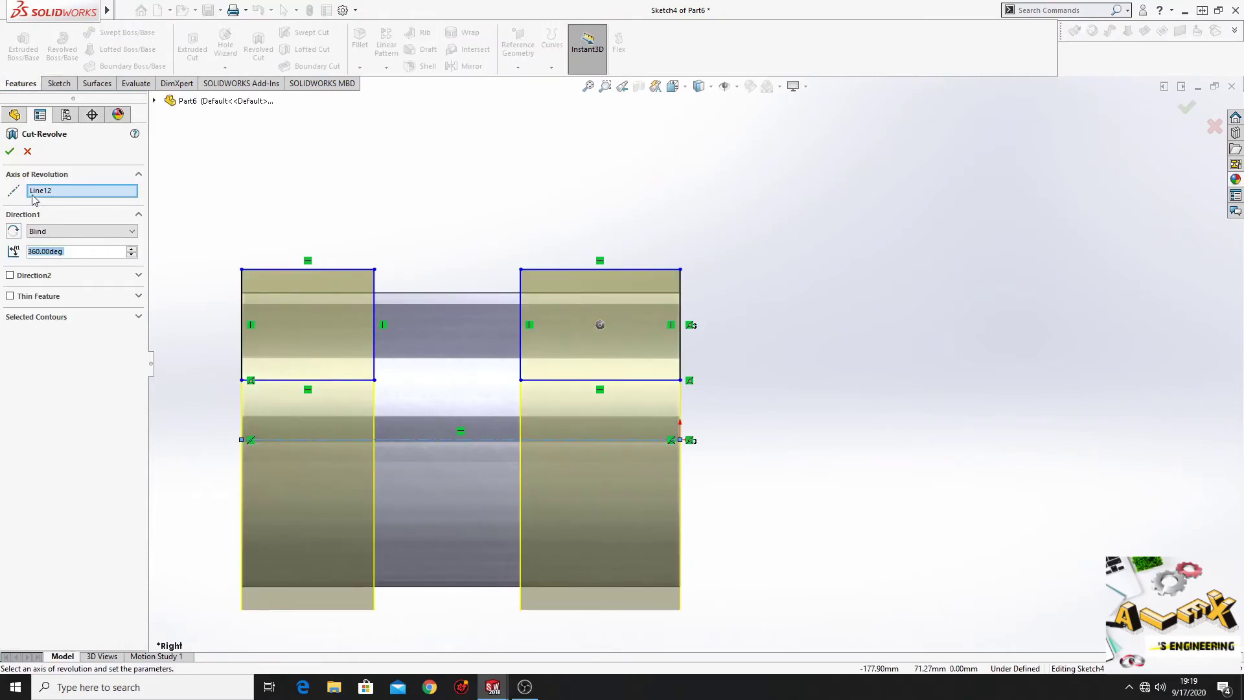
click(9, 152)
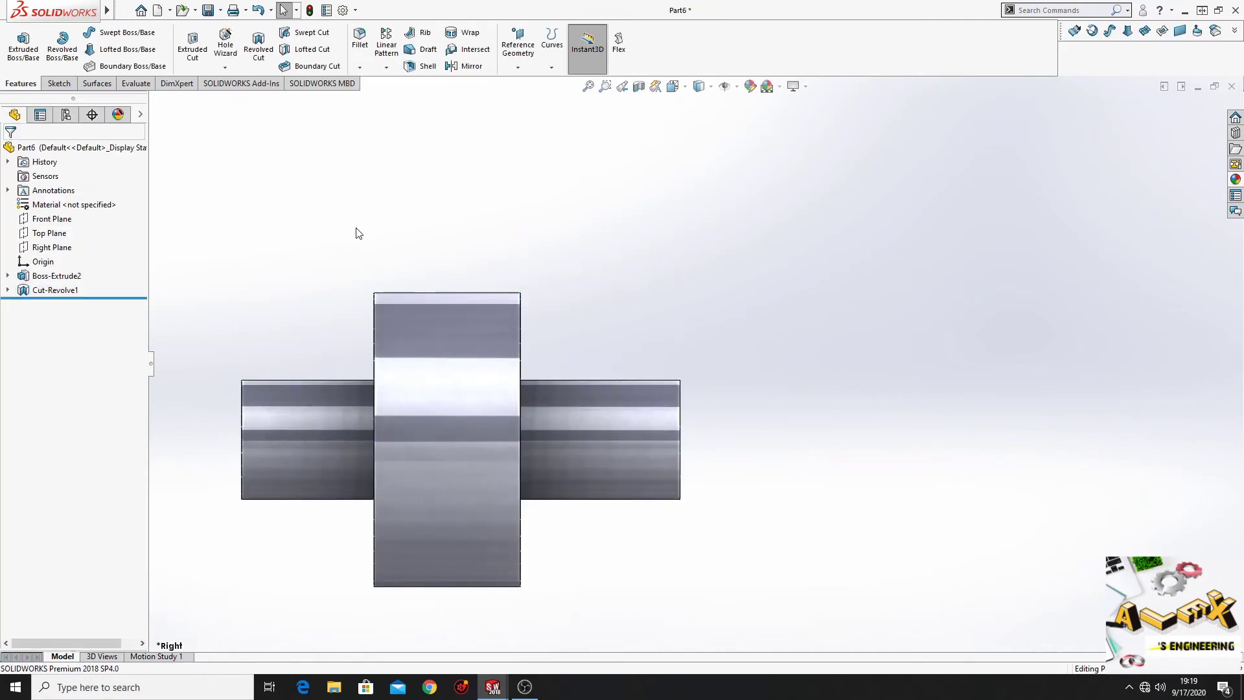
Orbit the three-step shaft in 3-D to inspect the central cylinder and both end faces.
mouse_move(355, 285)
middle_down()
mouse_move(417, 314)
mouse_move(274, 344)
mouse_move(216, 405)
mouse_move(344, 430)
mouse_move(247, 425)
mouse_move(406, 391)
mouse_move(555, 417)
mouse_move(592, 444)
mouse_move(551, 446)
mouse_move(486, 422)
mouse_move(491, 444)
mouse_move(527, 438)
mouse_move(552, 451)
mouse_move(438, 445)
mouse_move(446, 452)
mouse_move(435, 455)
mouse_move(446, 435)
mouse_move(527, 433)
mouse_move(600, 507)
mouse_move(535, 478)
mouse_move(453, 484)
mouse_move(512, 476)
mouse_move(660, 539)
mouse_move(699, 577)
middle_up()
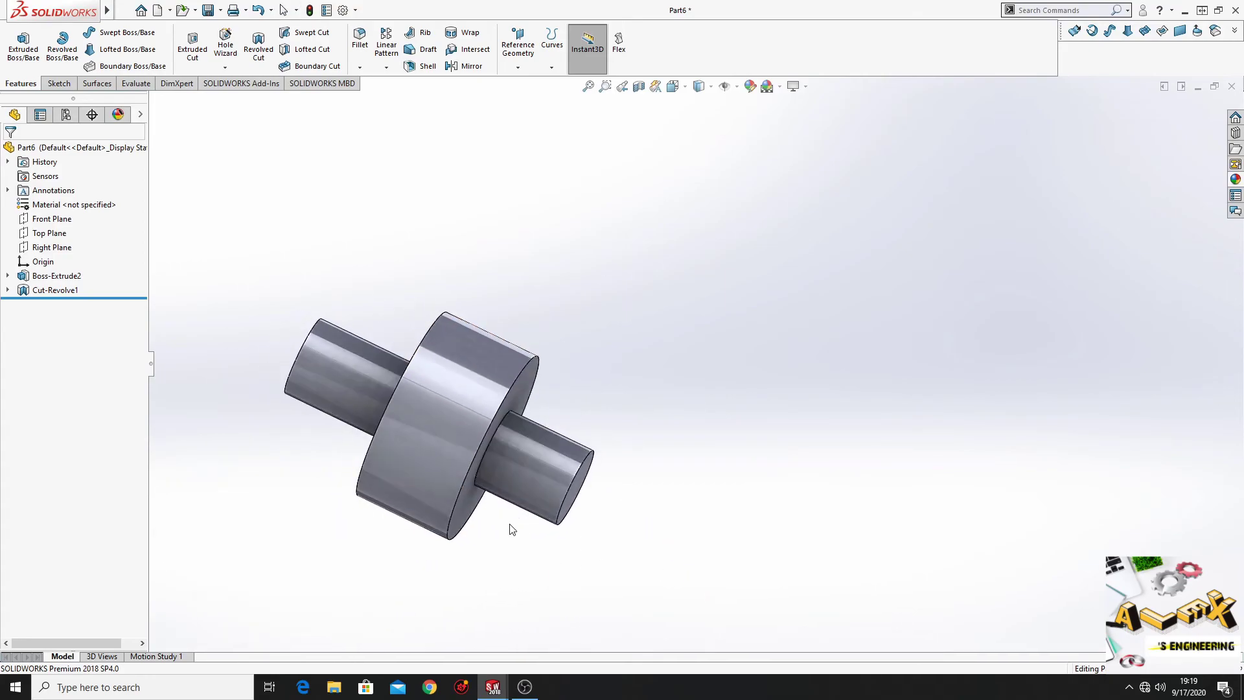
middle_drag(511, 529, 422, 597)
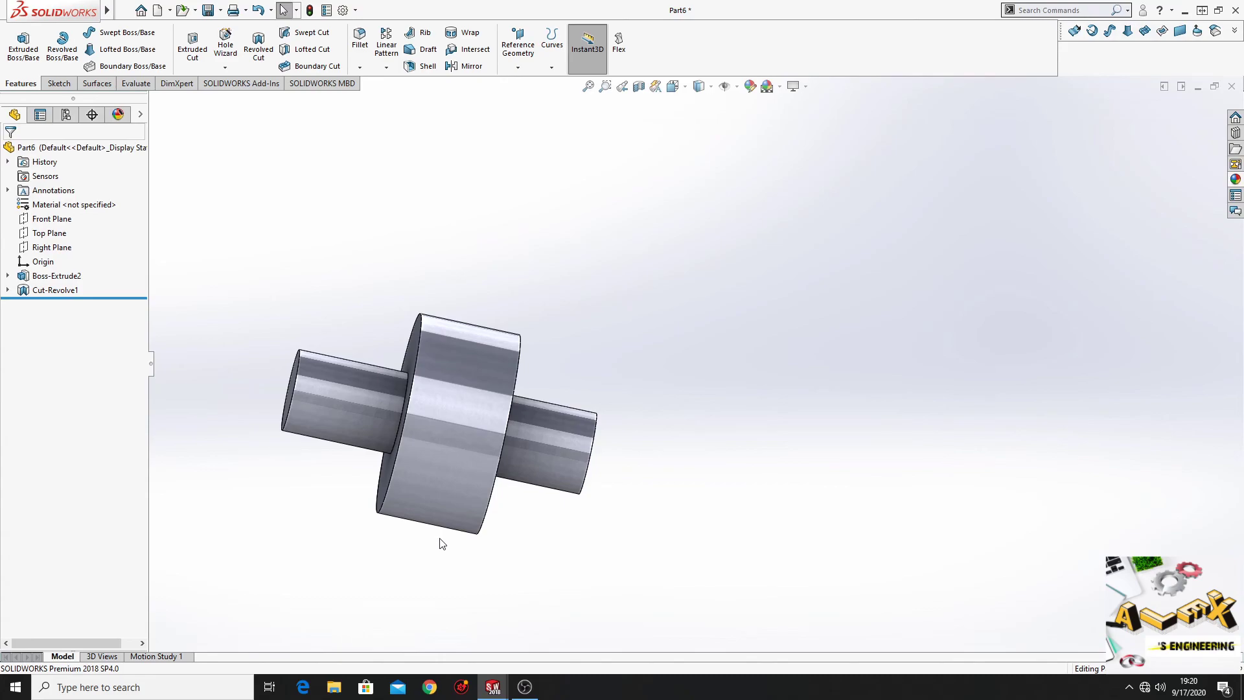
middle_drag(442, 542, 710, 576)
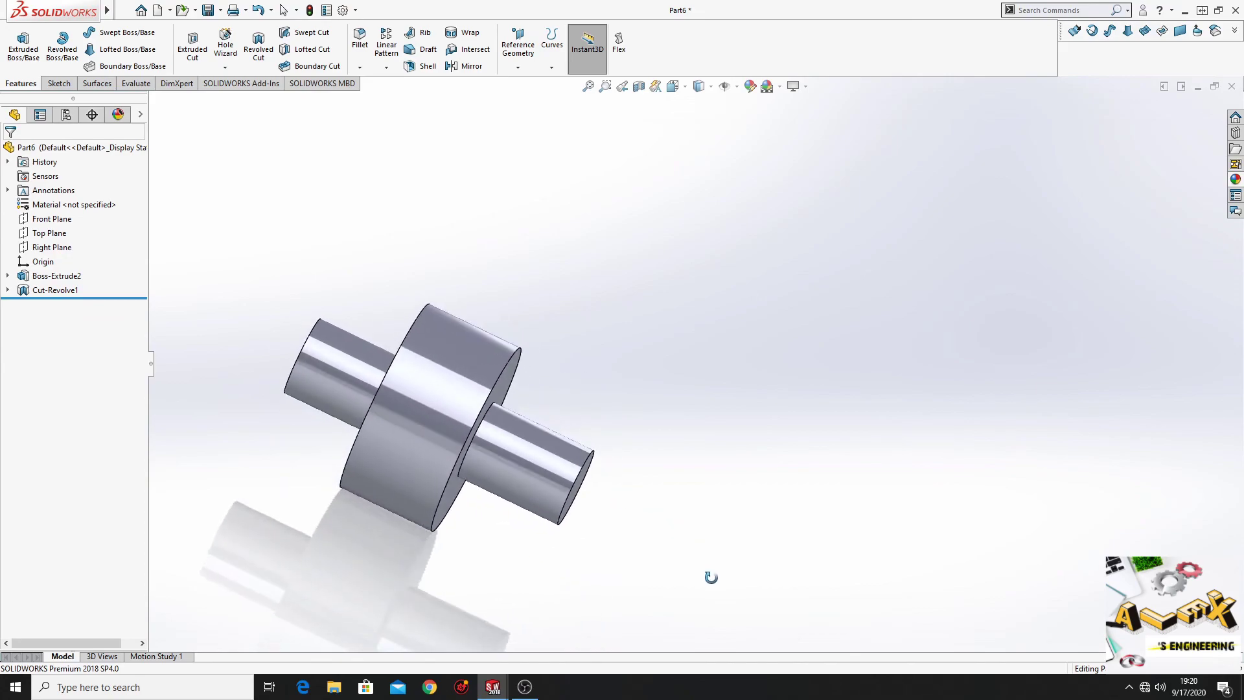